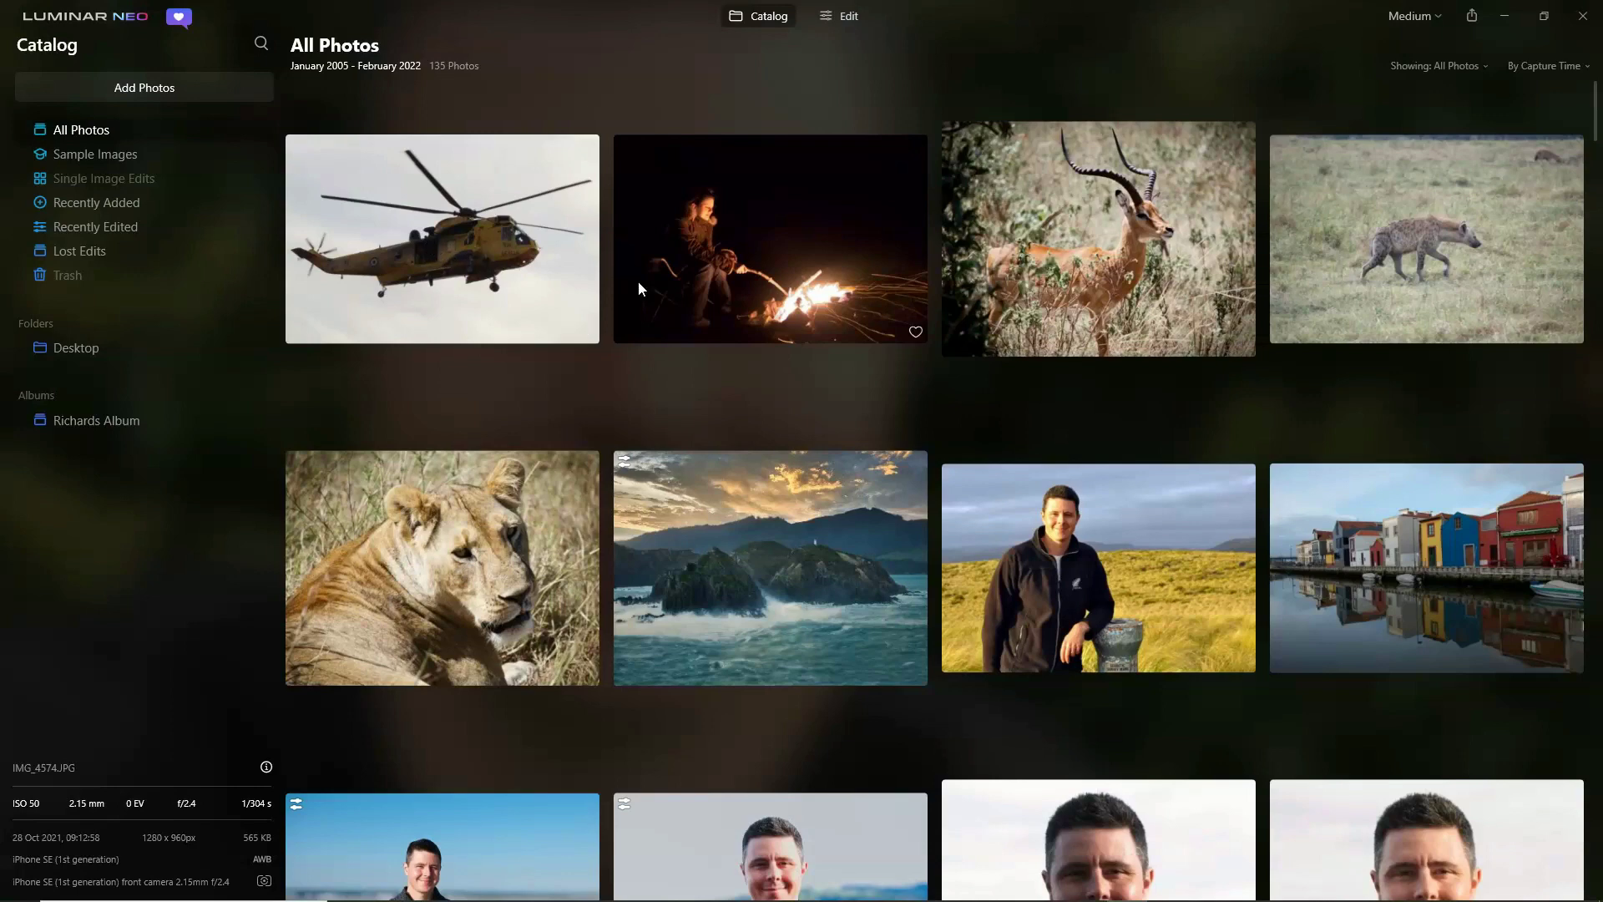
Add beach photo DSC_5040, the boy throwing sand, to the custom album.
{"action": "scroll", "coordinate": [674, 252], "scroll_direction": "down", "scroll_amount": 1}
{"action": "scroll", "coordinate": [674, 252], "scroll_direction": "down", "scroll_amount": 6}
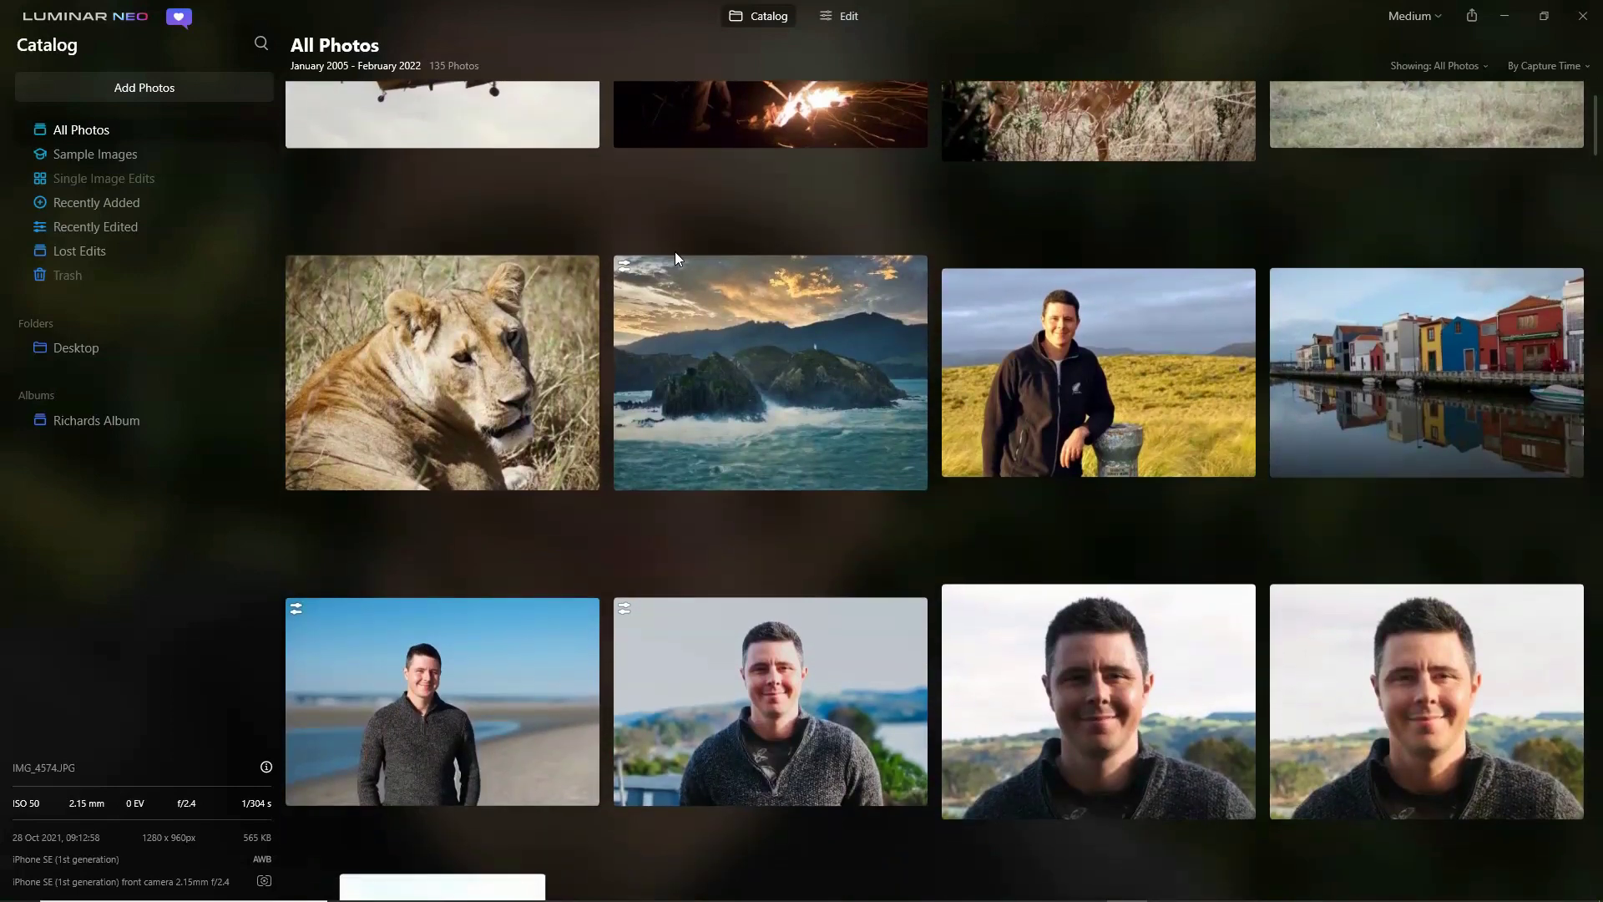
{"action": "scroll", "coordinate": [675, 257], "scroll_direction": "down", "scroll_amount": 8}
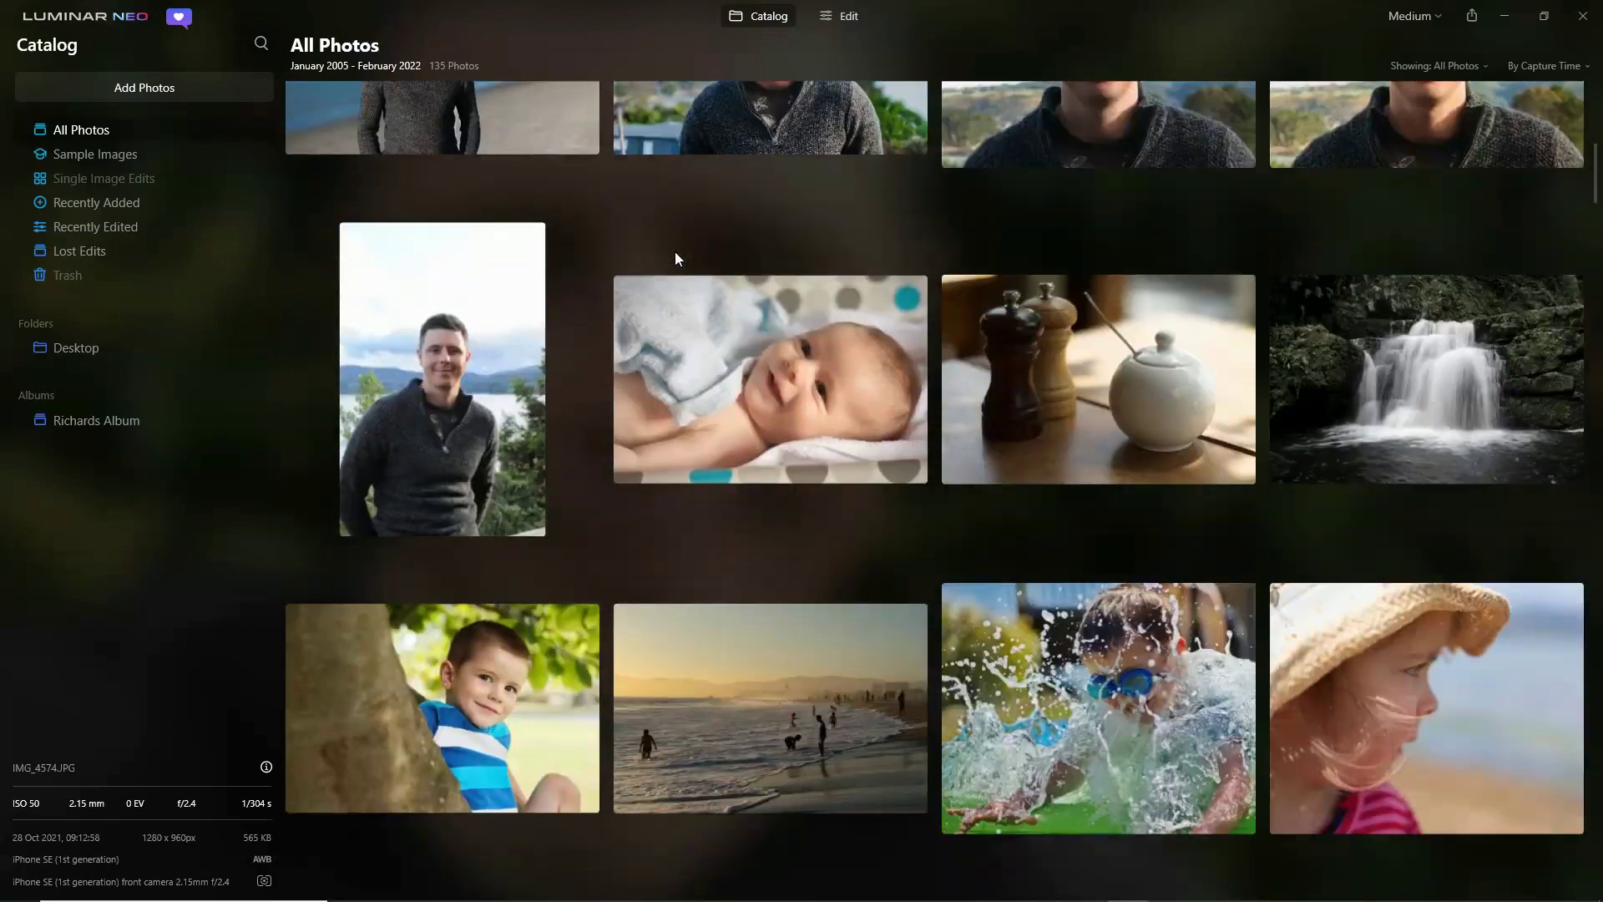
{"action": "scroll", "coordinate": [675, 257], "scroll_direction": "down", "scroll_amount": 7}
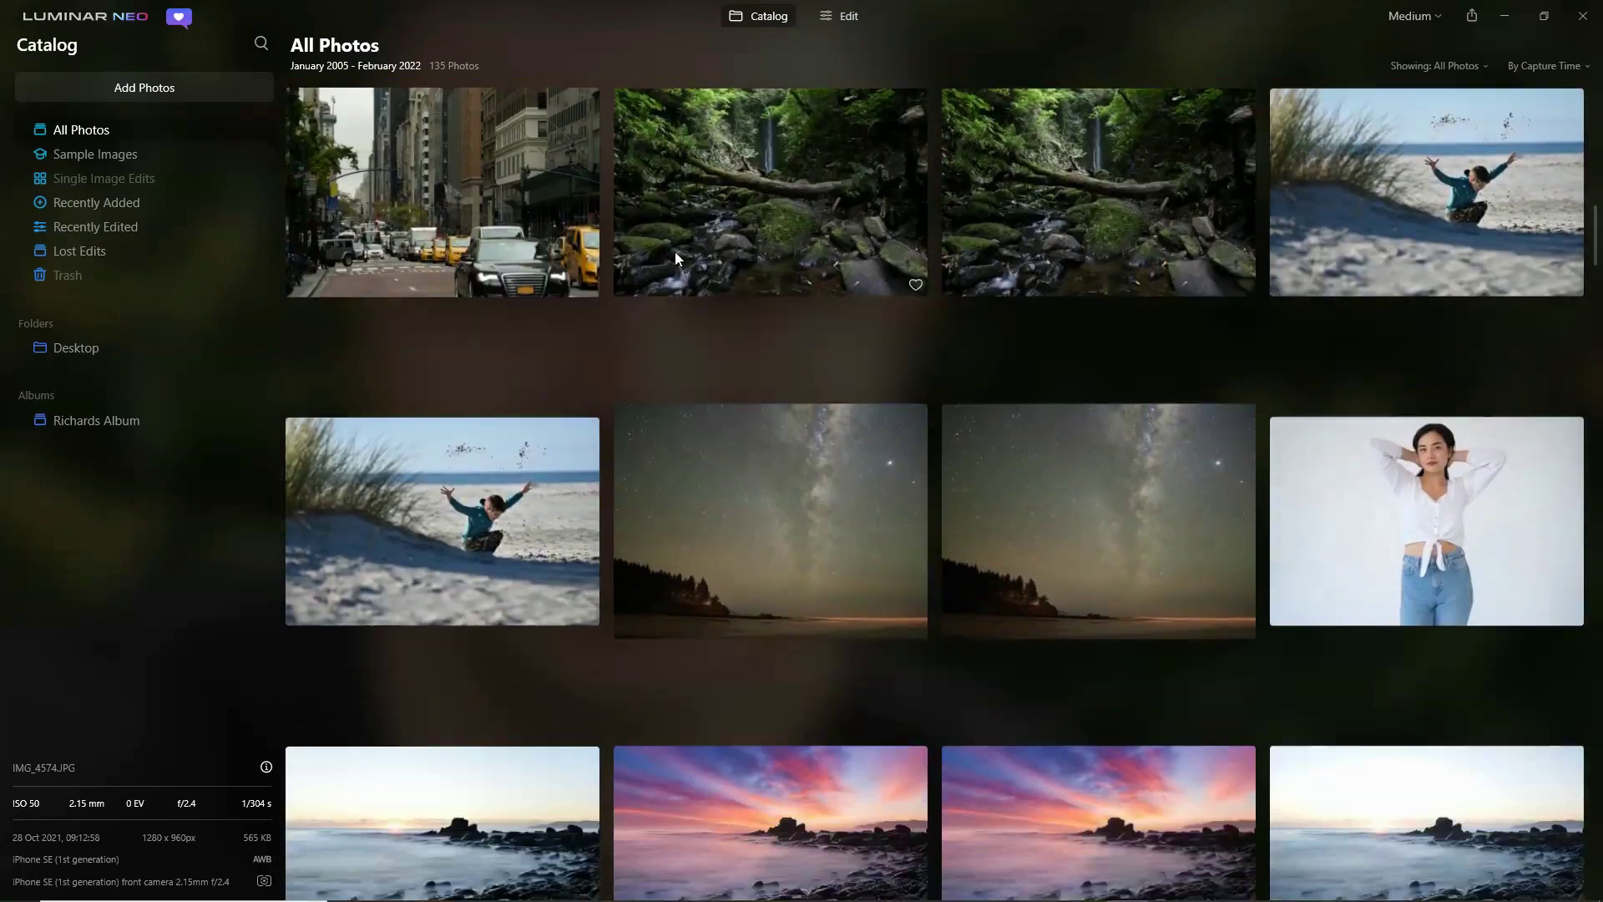
{"action": "scroll", "coordinate": [674, 257], "scroll_direction": "down", "scroll_amount": 2}
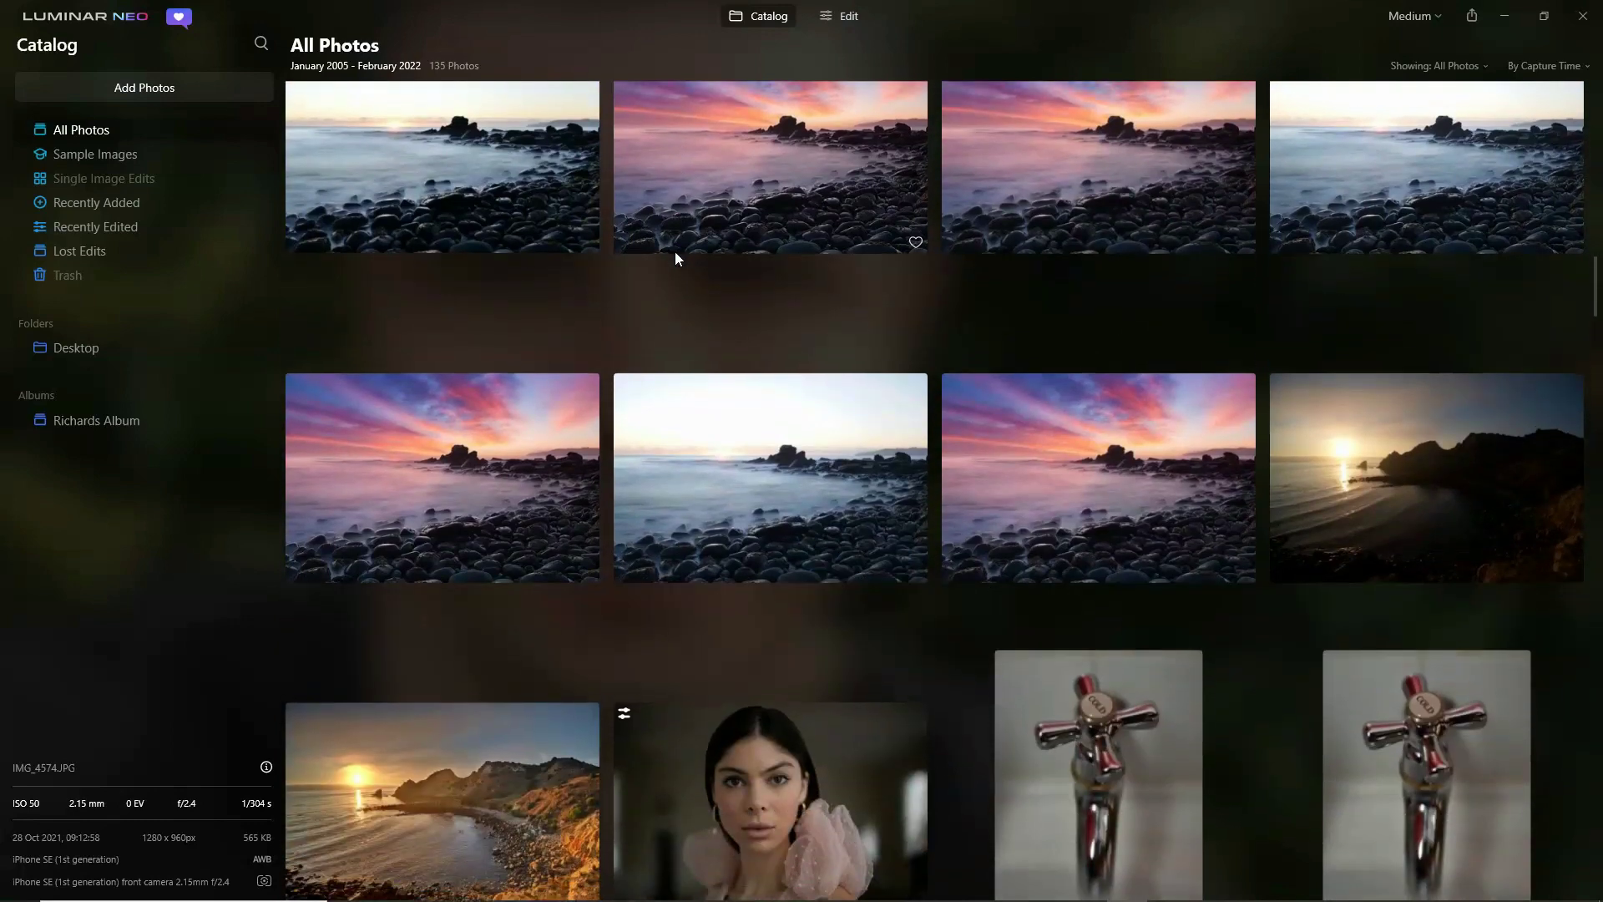
{"action": "scroll", "coordinate": [675, 257], "scroll_direction": "up", "scroll_amount": 7}
{"action": "scroll", "coordinate": [675, 255], "scroll_direction": "up", "scroll_amount": 2}
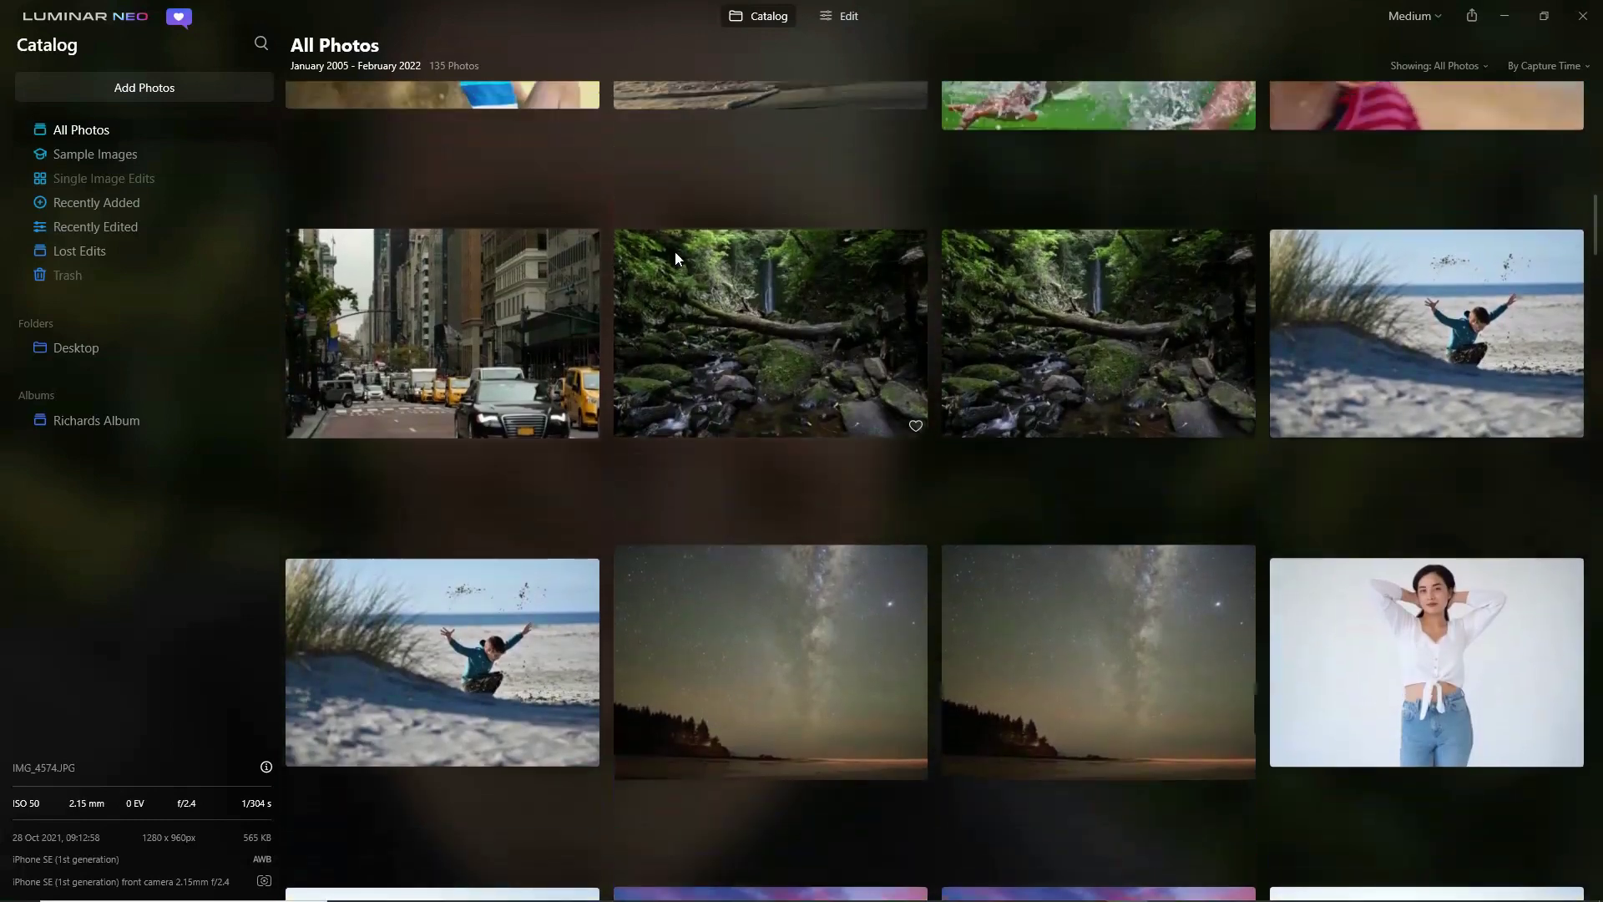
{"action": "scroll", "coordinate": [674, 255], "scroll_direction": "down", "scroll_amount": 2}
{"action": "scroll", "coordinate": [675, 252], "scroll_direction": "down", "scroll_amount": 1}
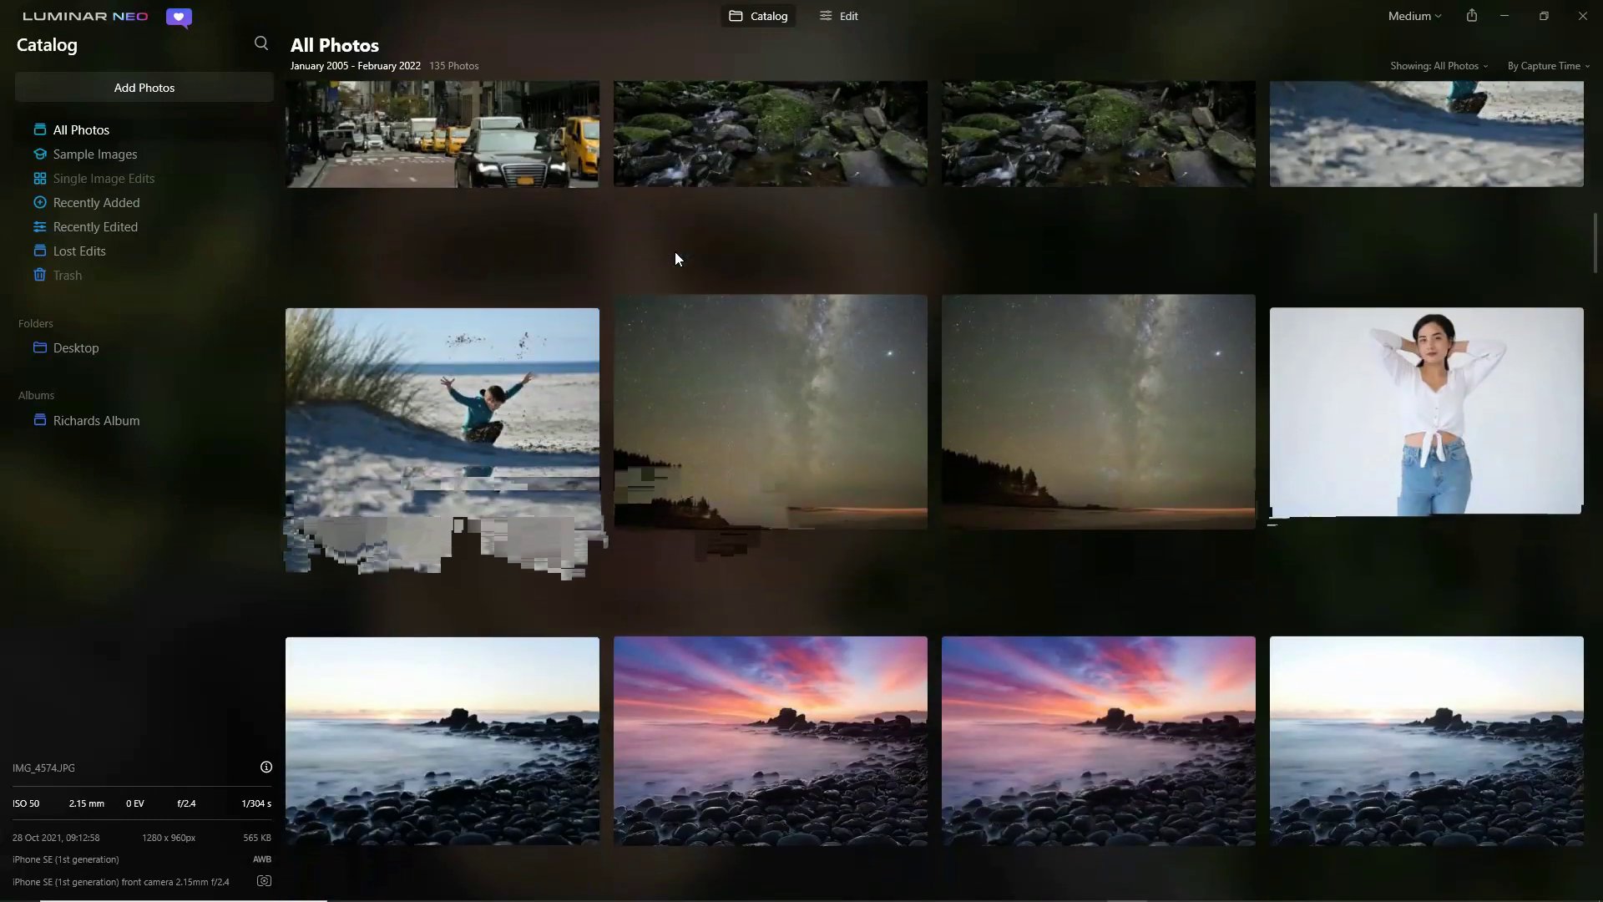
{"action": "left_click", "coordinate": [443, 394]}
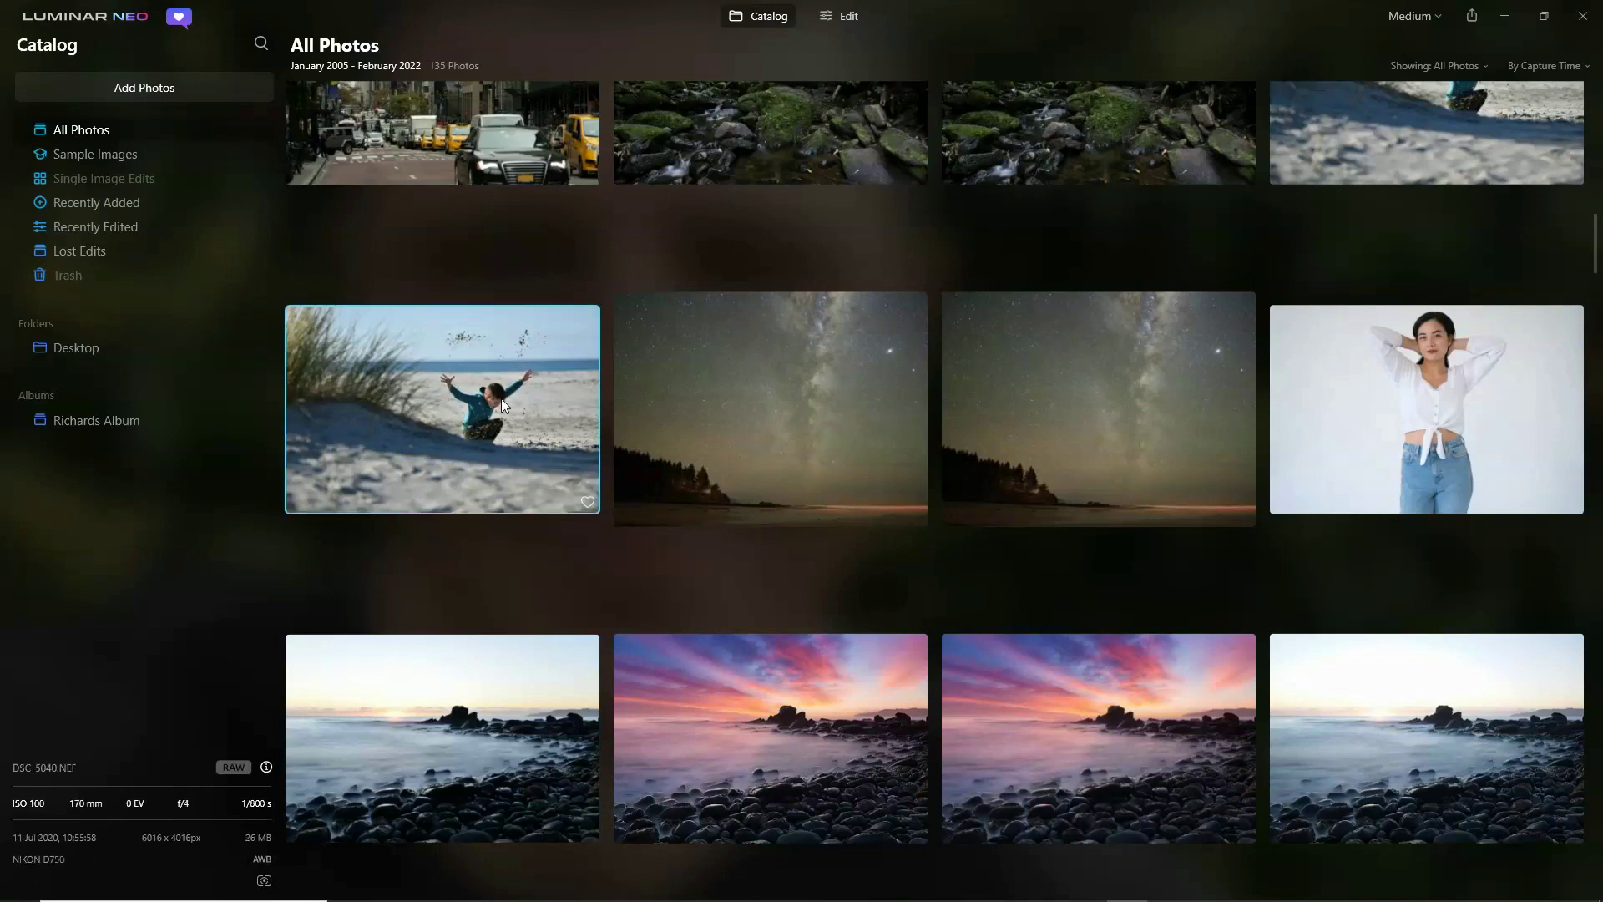
{"action": "left_click_drag", "start_coordinate": [501, 395], "coordinate": [113, 421]}
{"action": "left_click", "coordinate": [114, 423]}
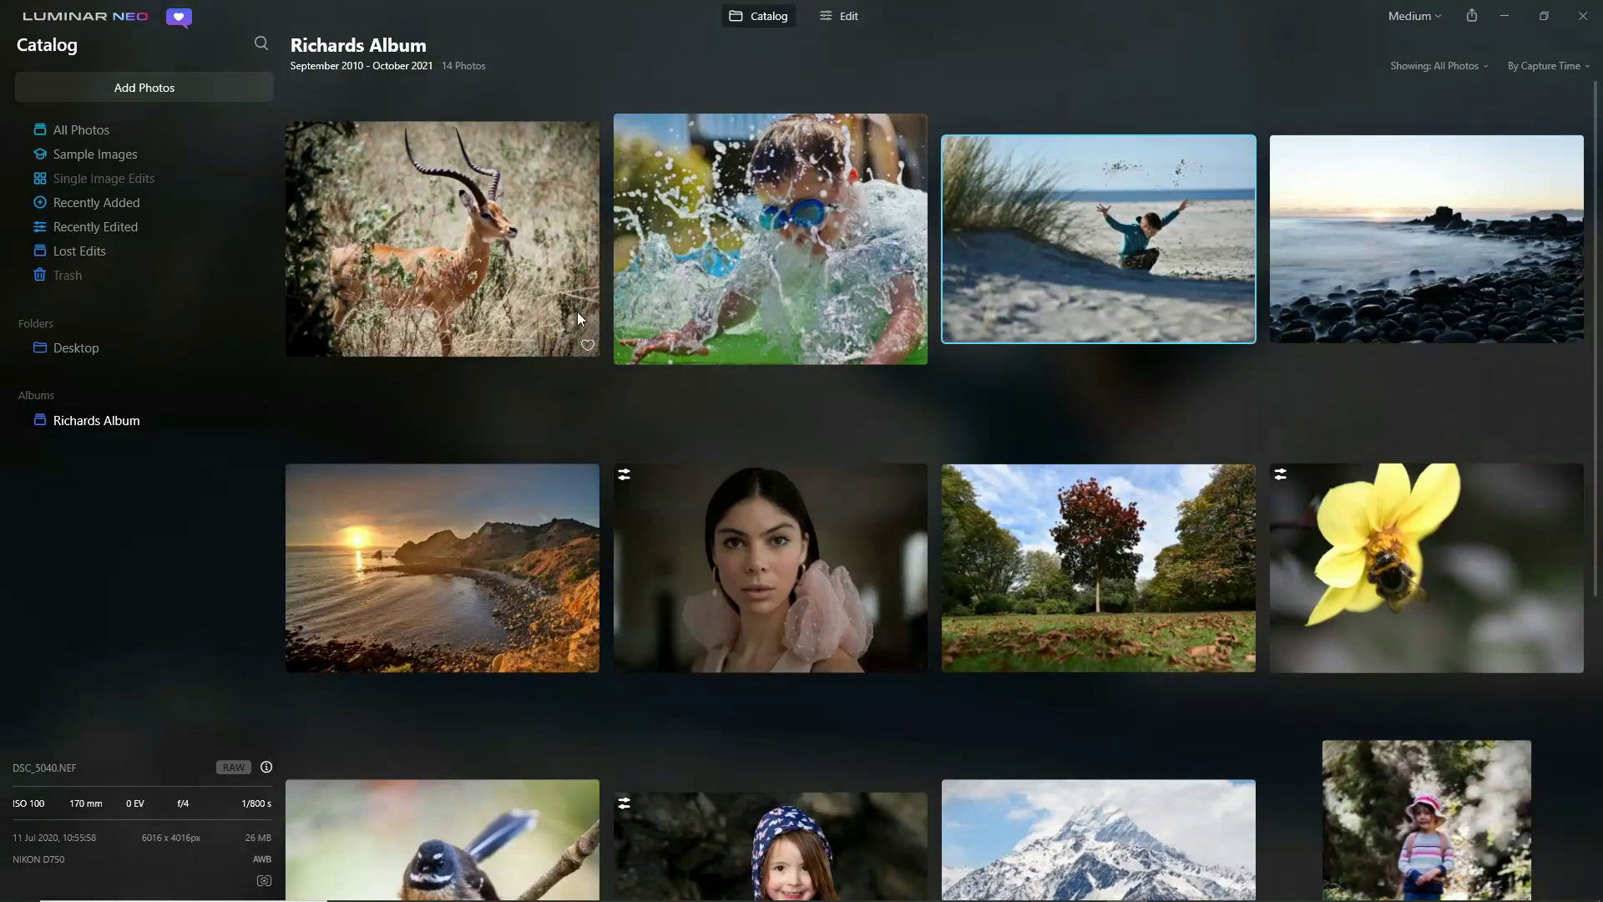
{"action": "right_click", "coordinate": [475, 193]}
{"action": "mouse_move", "coordinate": [541, 218]}
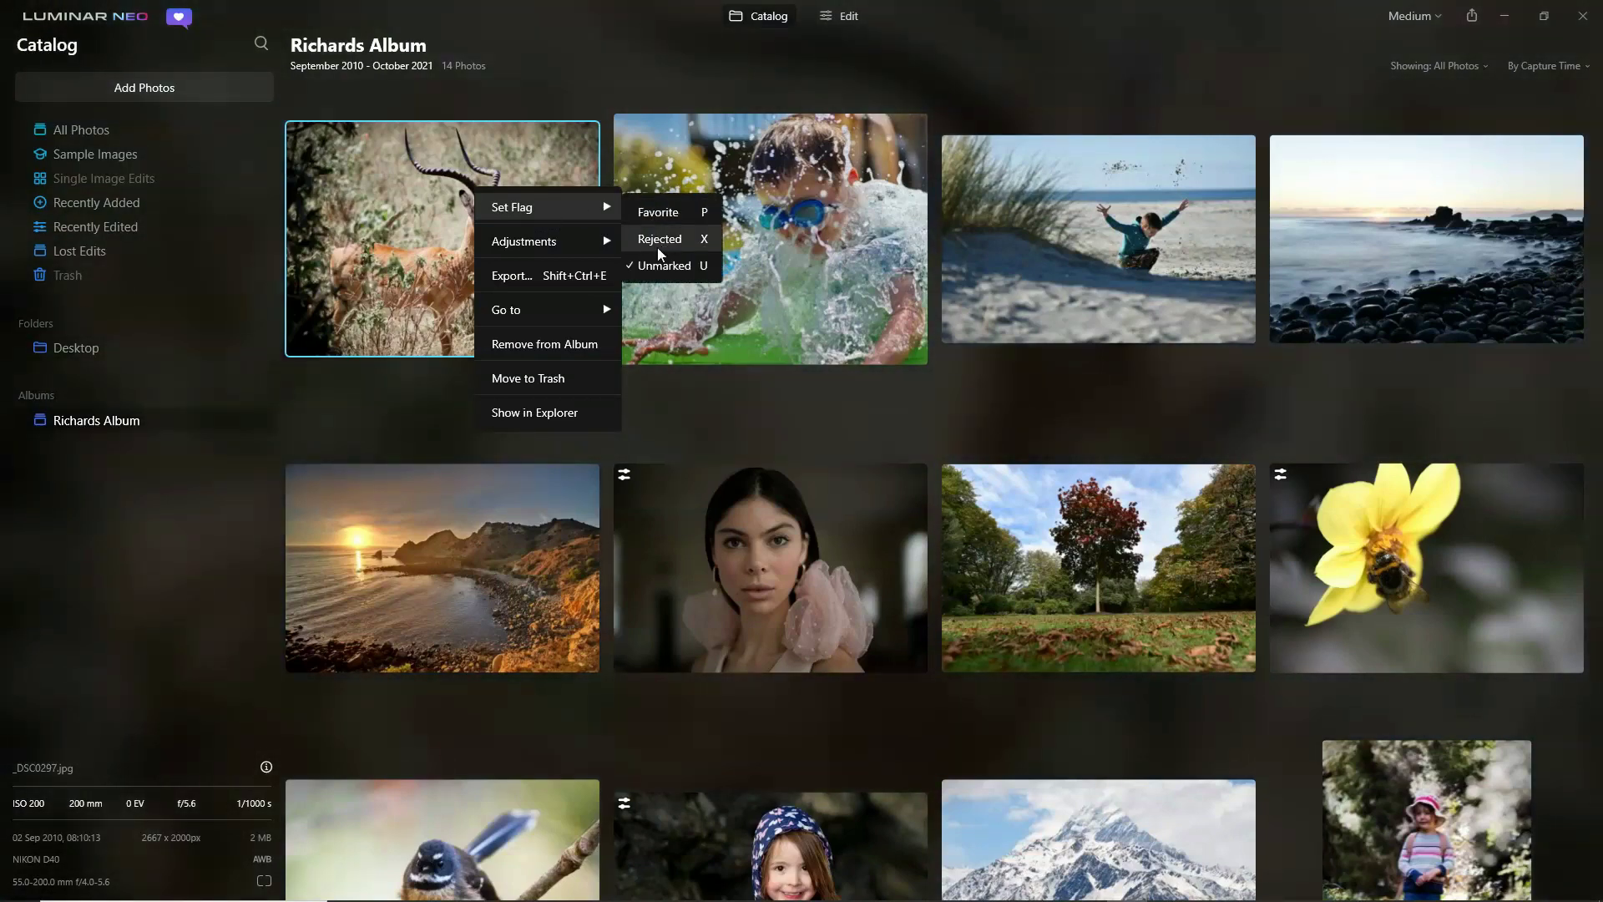
{"action": "left_click", "coordinate": [413, 399]}
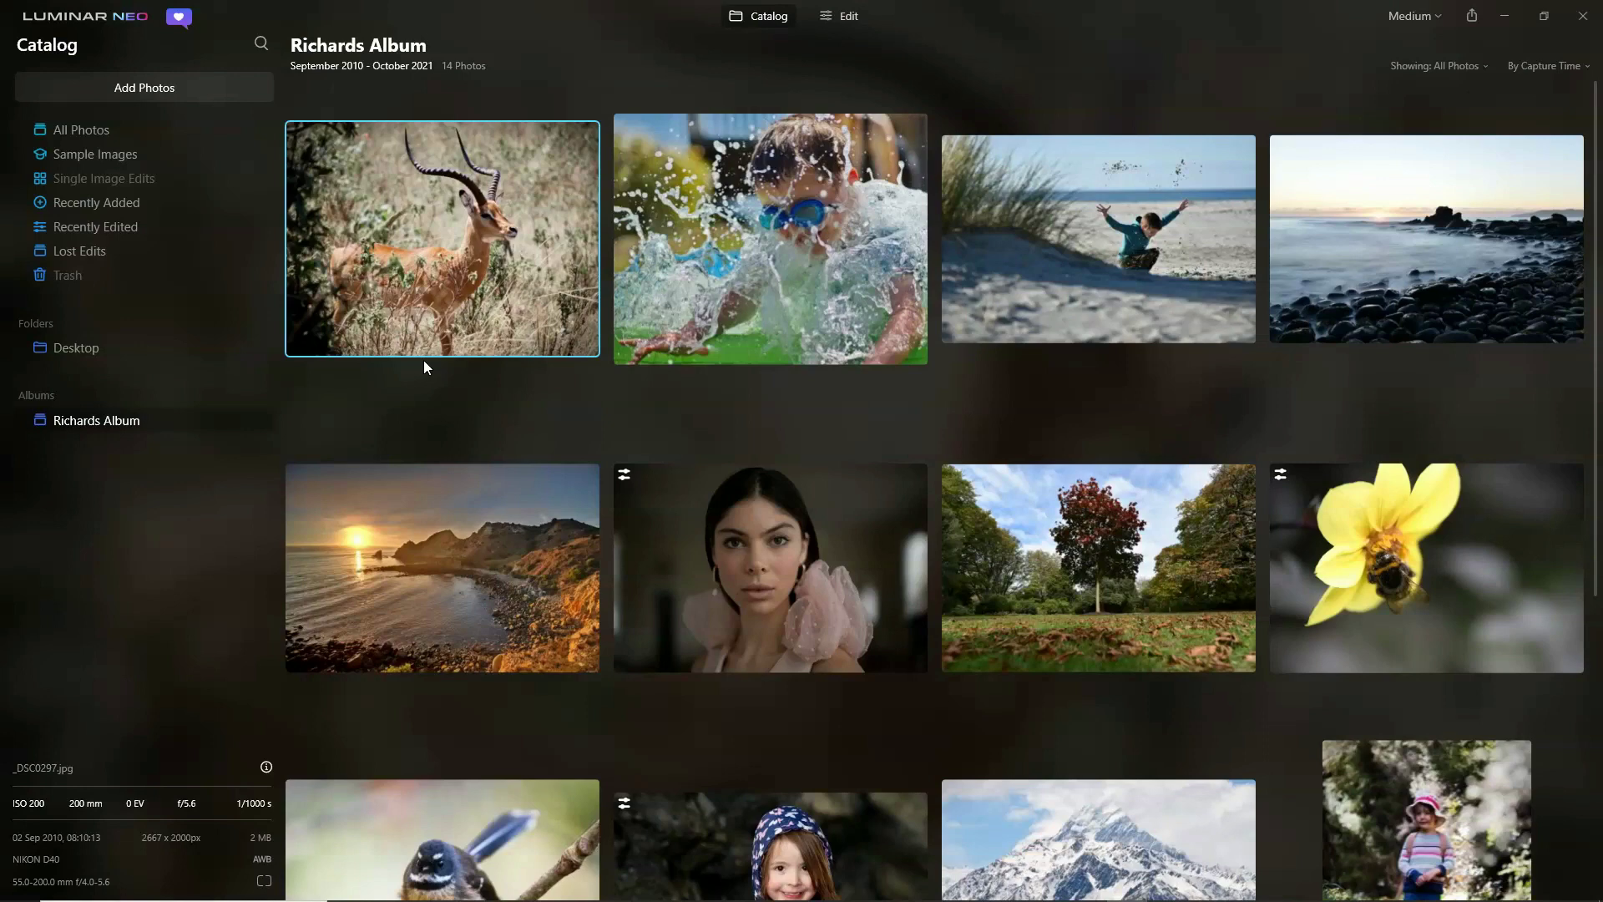
Open the antelope photo large, zoom to 100% and pan over its horns and head.
{"action": "double_click", "coordinate": [449, 252]}
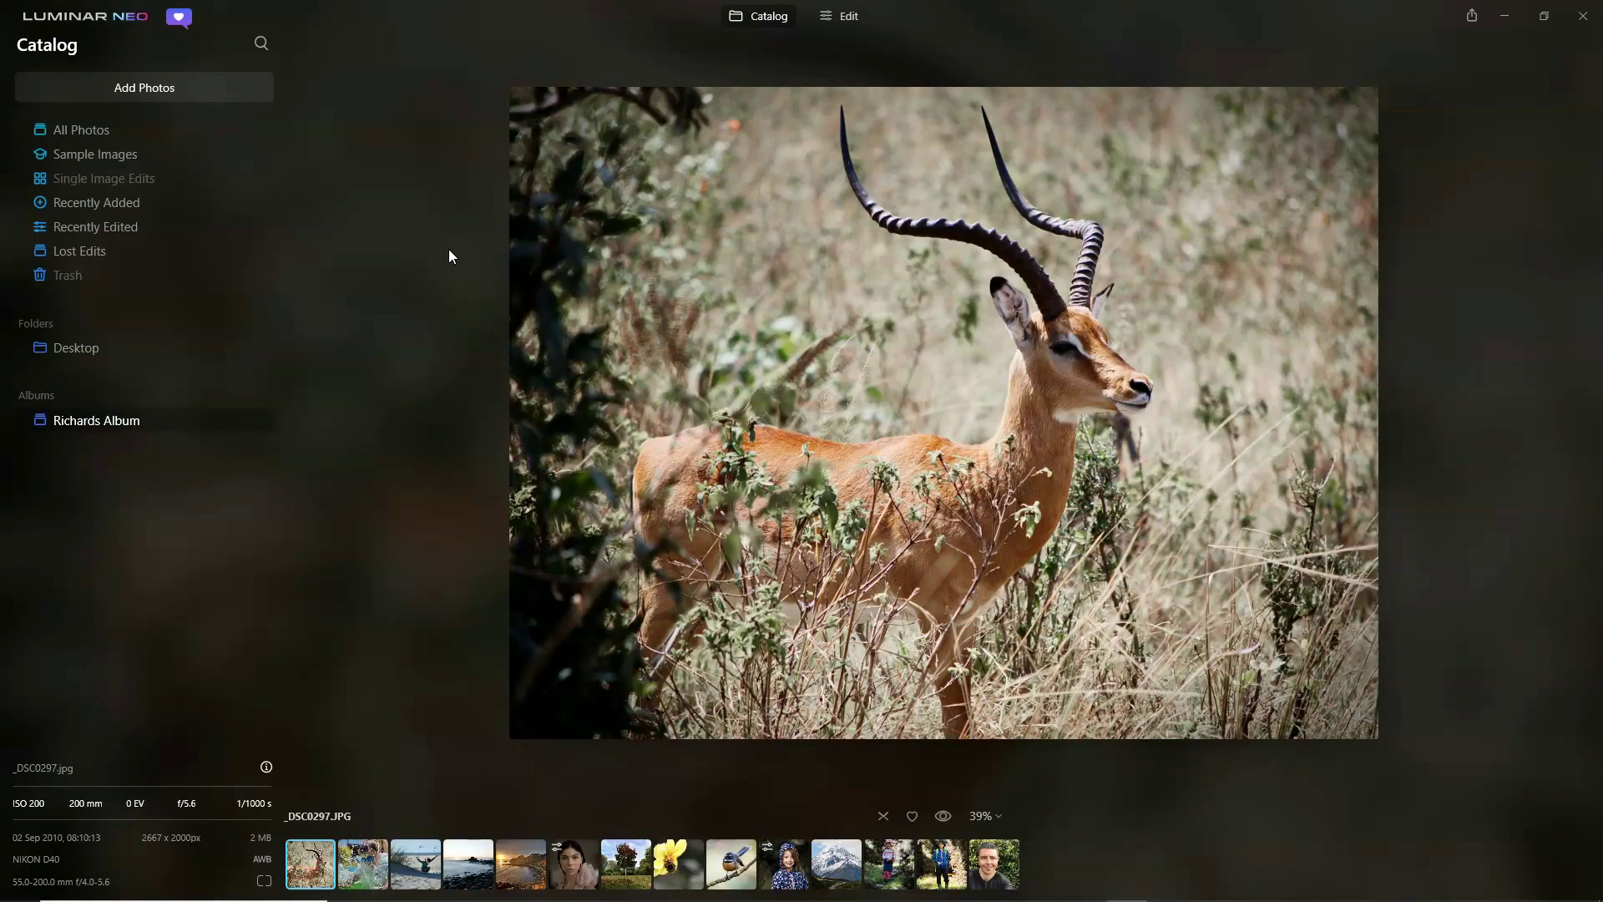
{"action": "left_click", "coordinate": [1054, 348]}
{"action": "left_click_drag", "start_coordinate": [771, 276], "coordinate": [694, 429]}
{"action": "left_click_drag", "start_coordinate": [679, 520], "coordinate": [1030, 128]}
{"action": "left_click_drag", "start_coordinate": [1049, 426], "coordinate": [802, 113]}
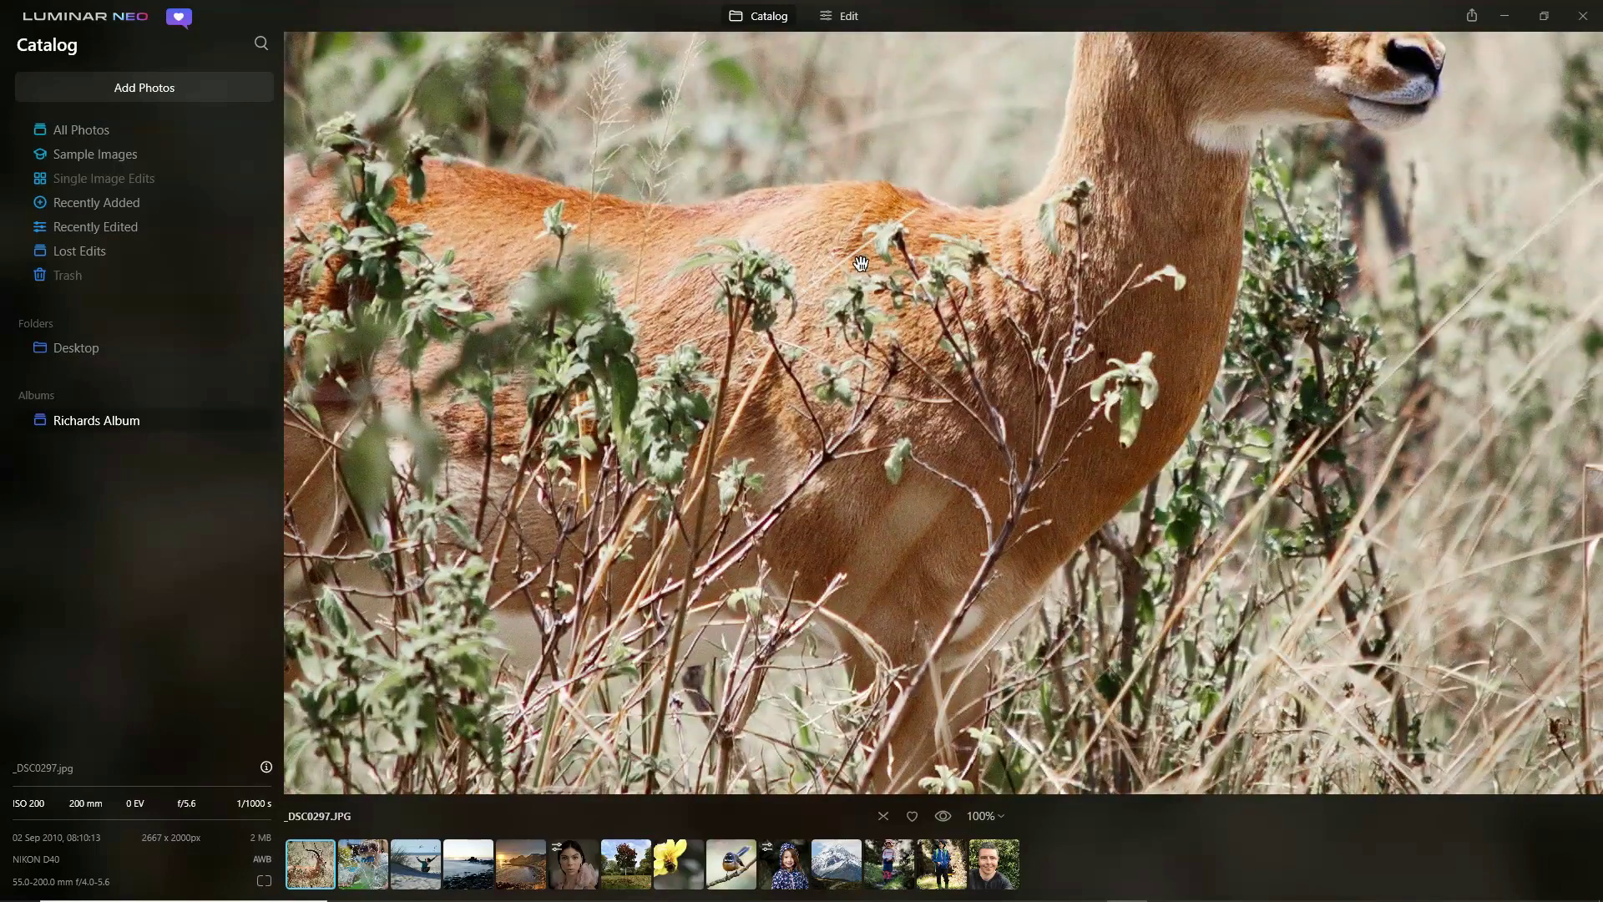
Browse the album's photos in the filmstrip, ending on the Warrington Beach sunset photo.
{"action": "left_click", "coordinate": [357, 869]}
{"action": "left_click", "coordinate": [420, 858]}
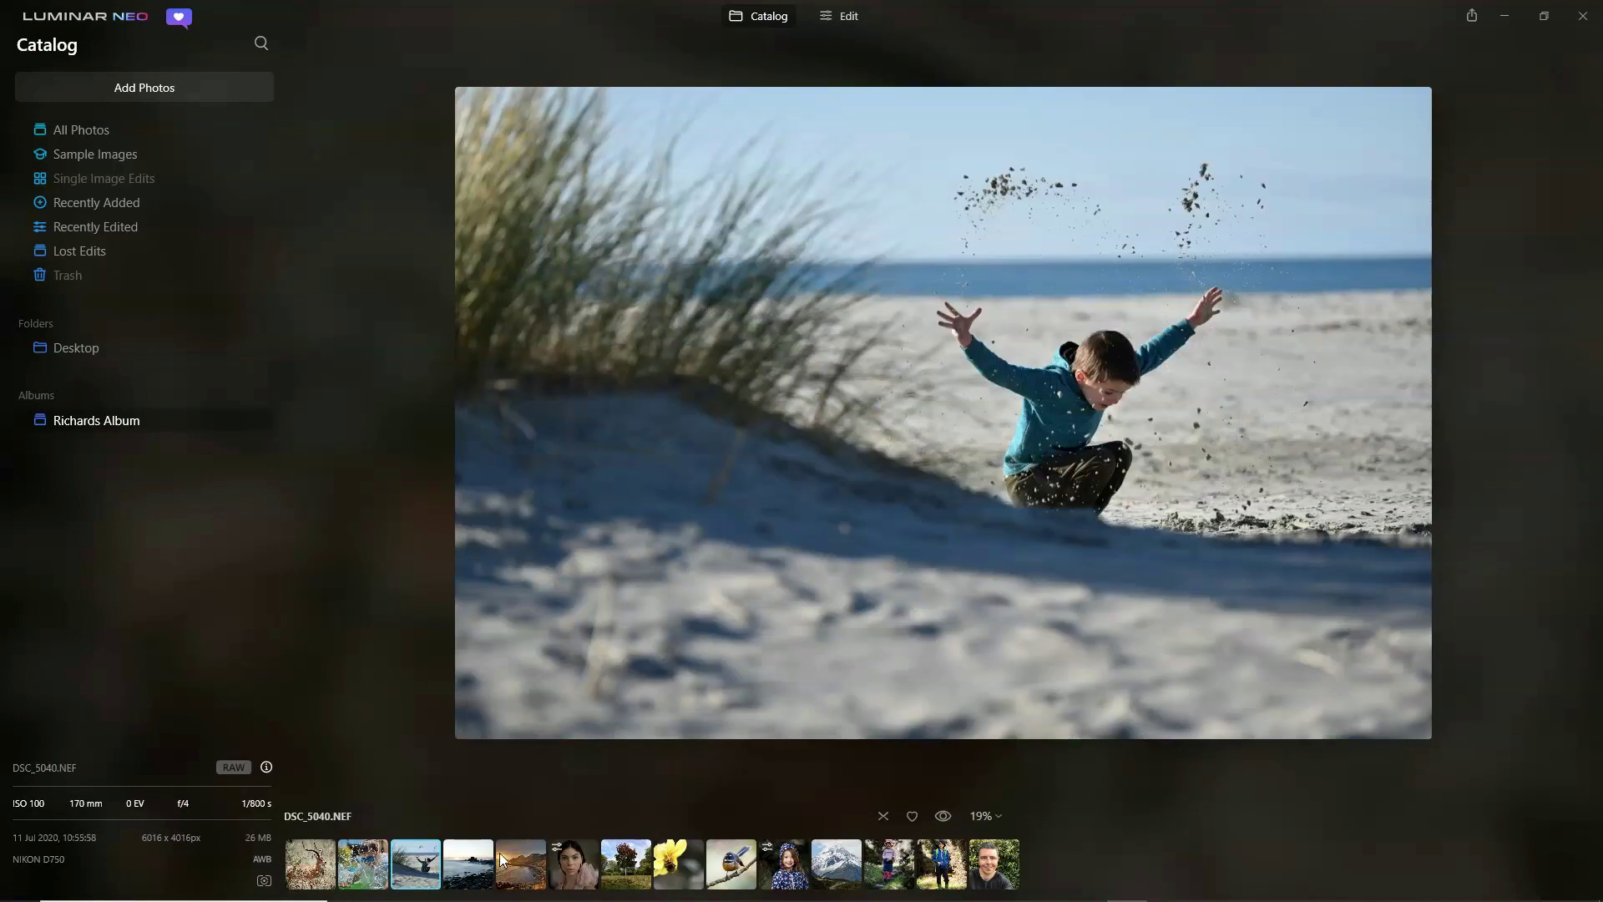
{"action": "left_click", "coordinate": [473, 861]}
{"action": "left_click", "coordinate": [520, 860]}
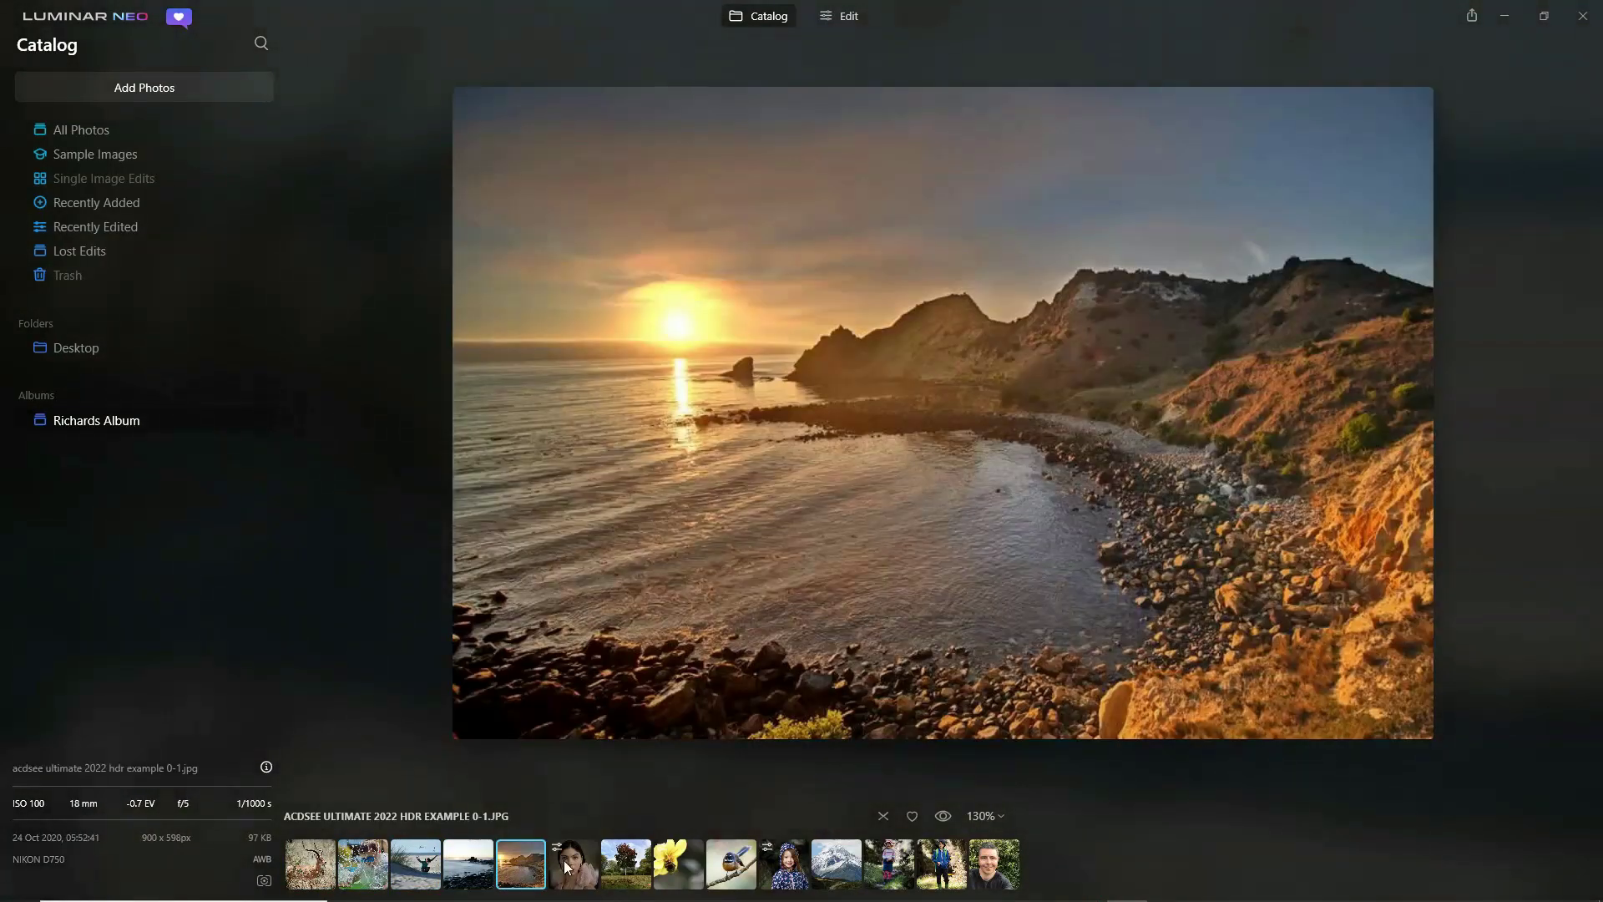
{"action": "left_click", "coordinate": [563, 860]}
{"action": "left_click", "coordinate": [626, 865]}
{"action": "left_click", "coordinate": [675, 862]}
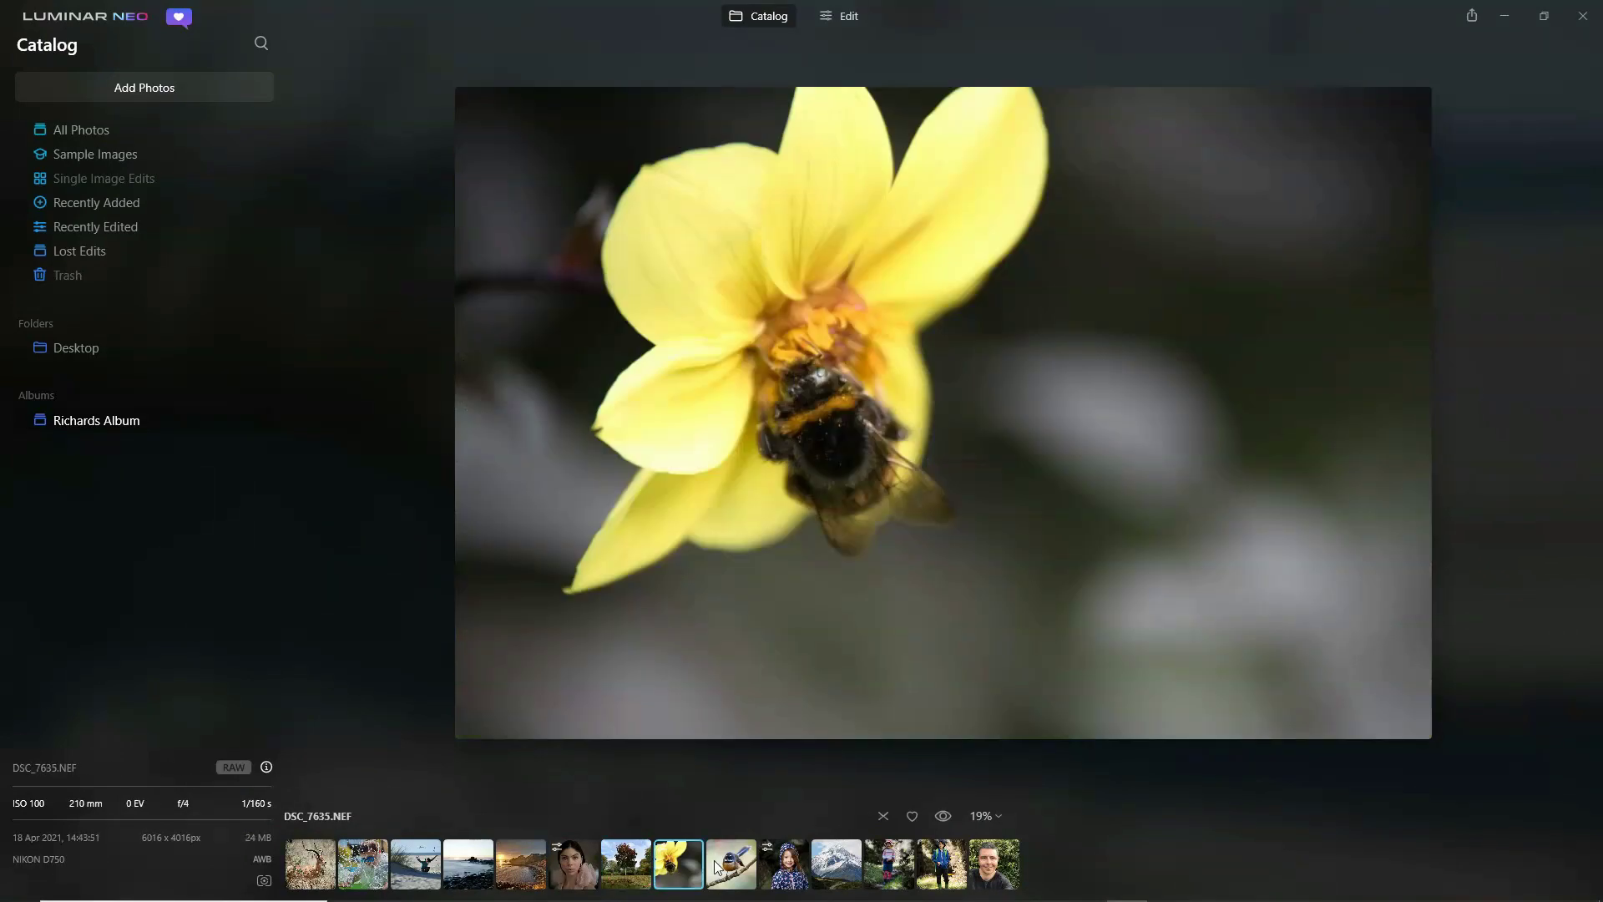
{"action": "left_click", "coordinate": [734, 860]}
{"action": "left_click", "coordinate": [793, 862]}
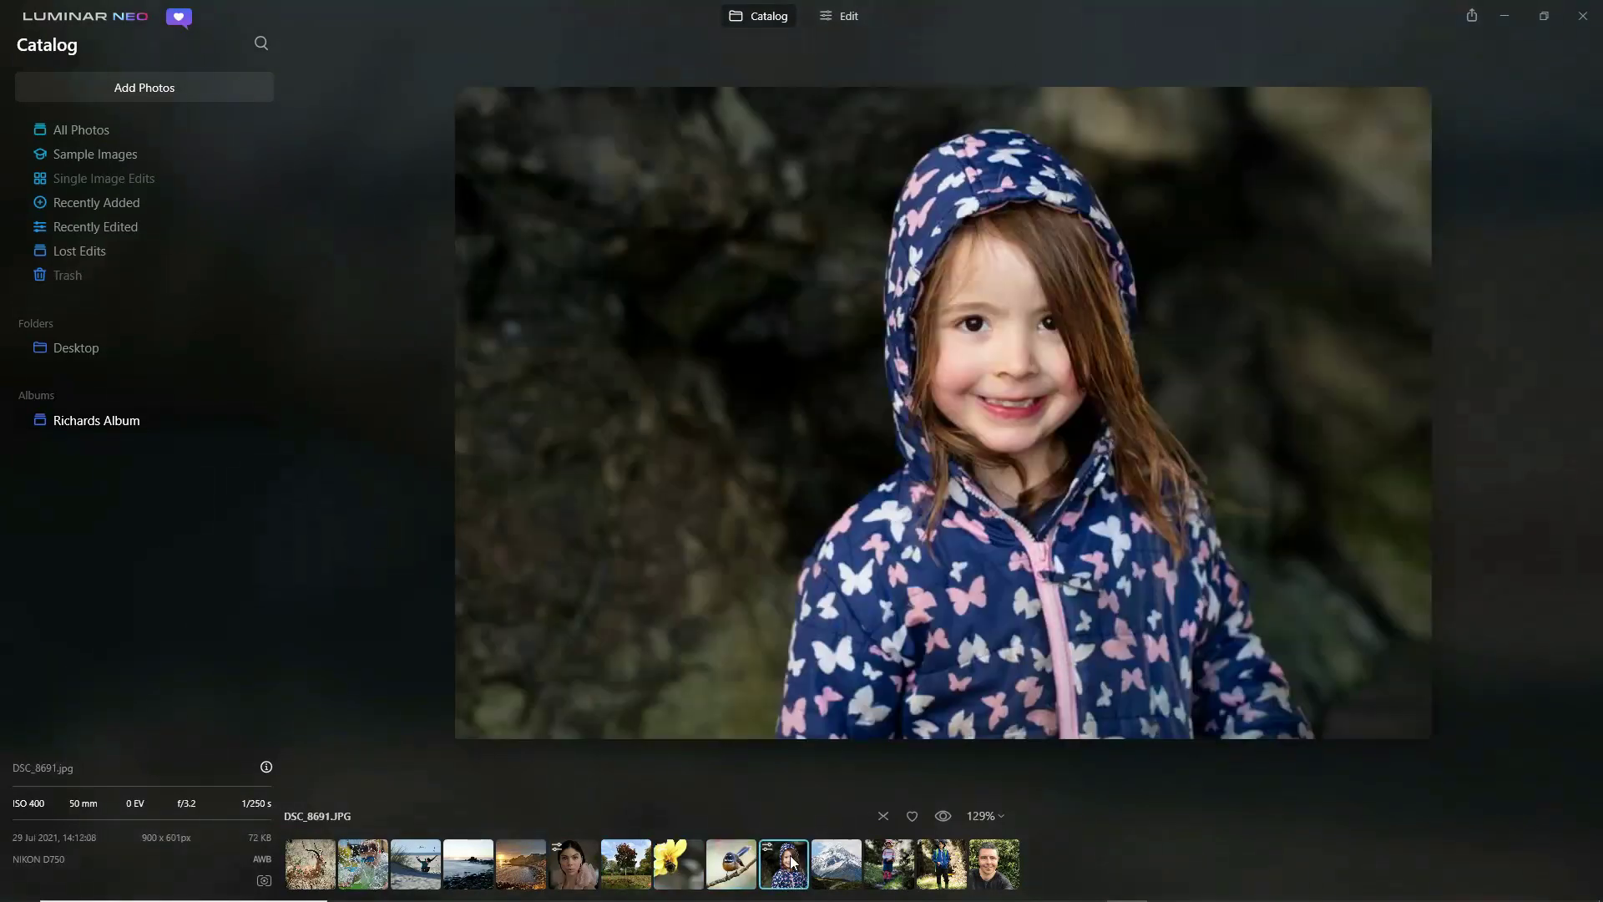
{"action": "left_click", "coordinate": [836, 861]}
{"action": "left_click", "coordinate": [888, 862]}
{"action": "left_click", "coordinate": [943, 867]}
{"action": "left_click", "coordinate": [987, 872]}
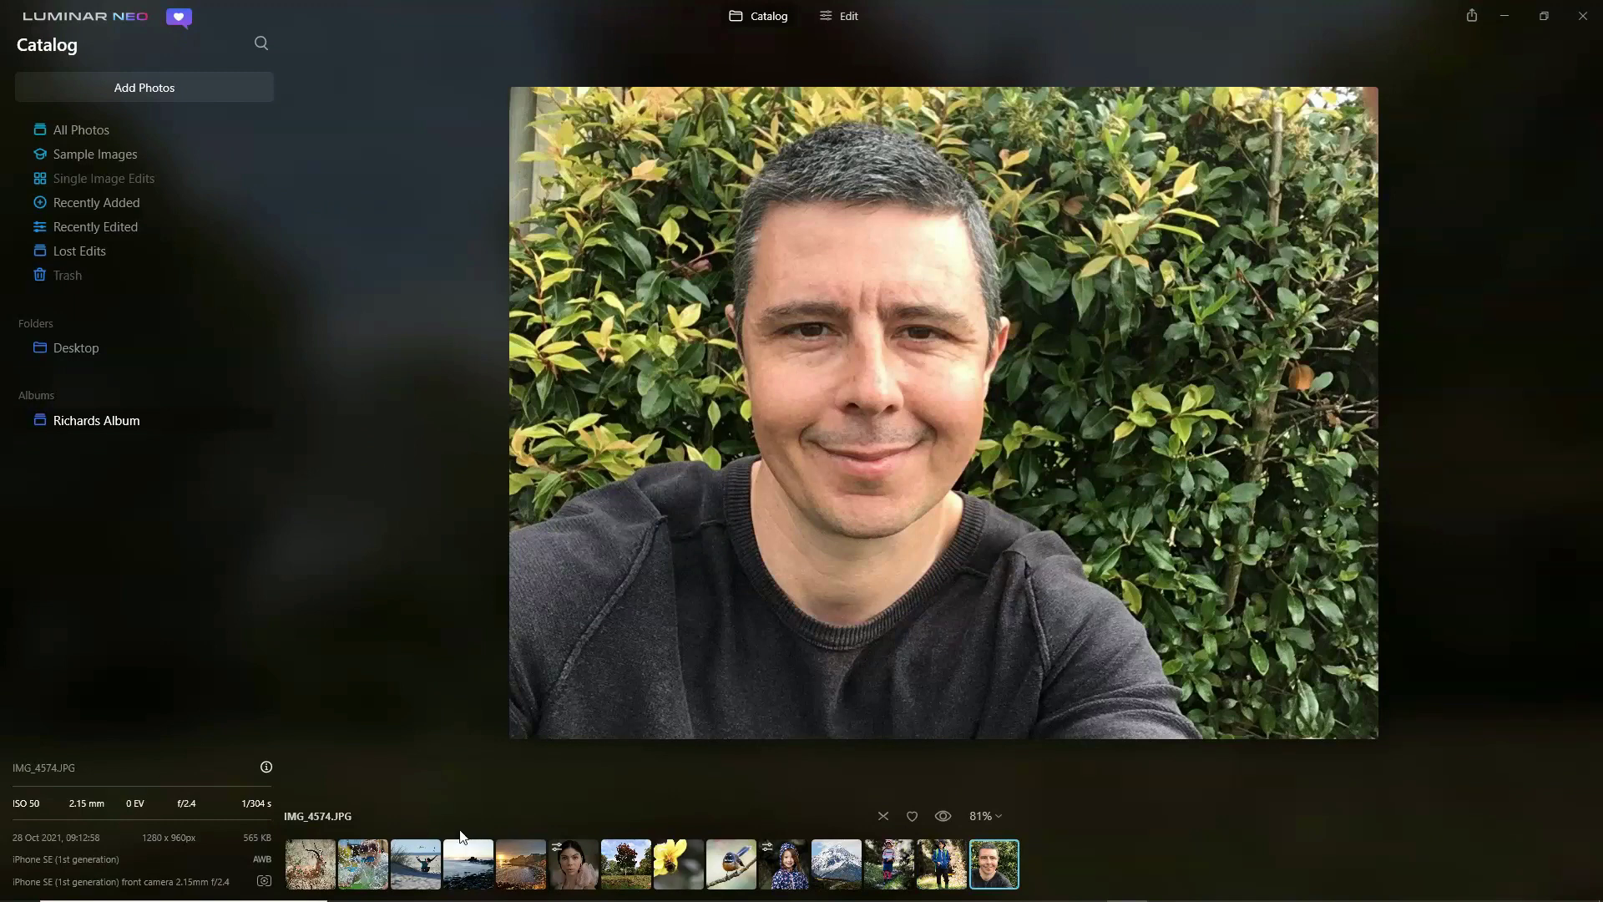
{"action": "left_click", "coordinate": [332, 878]}
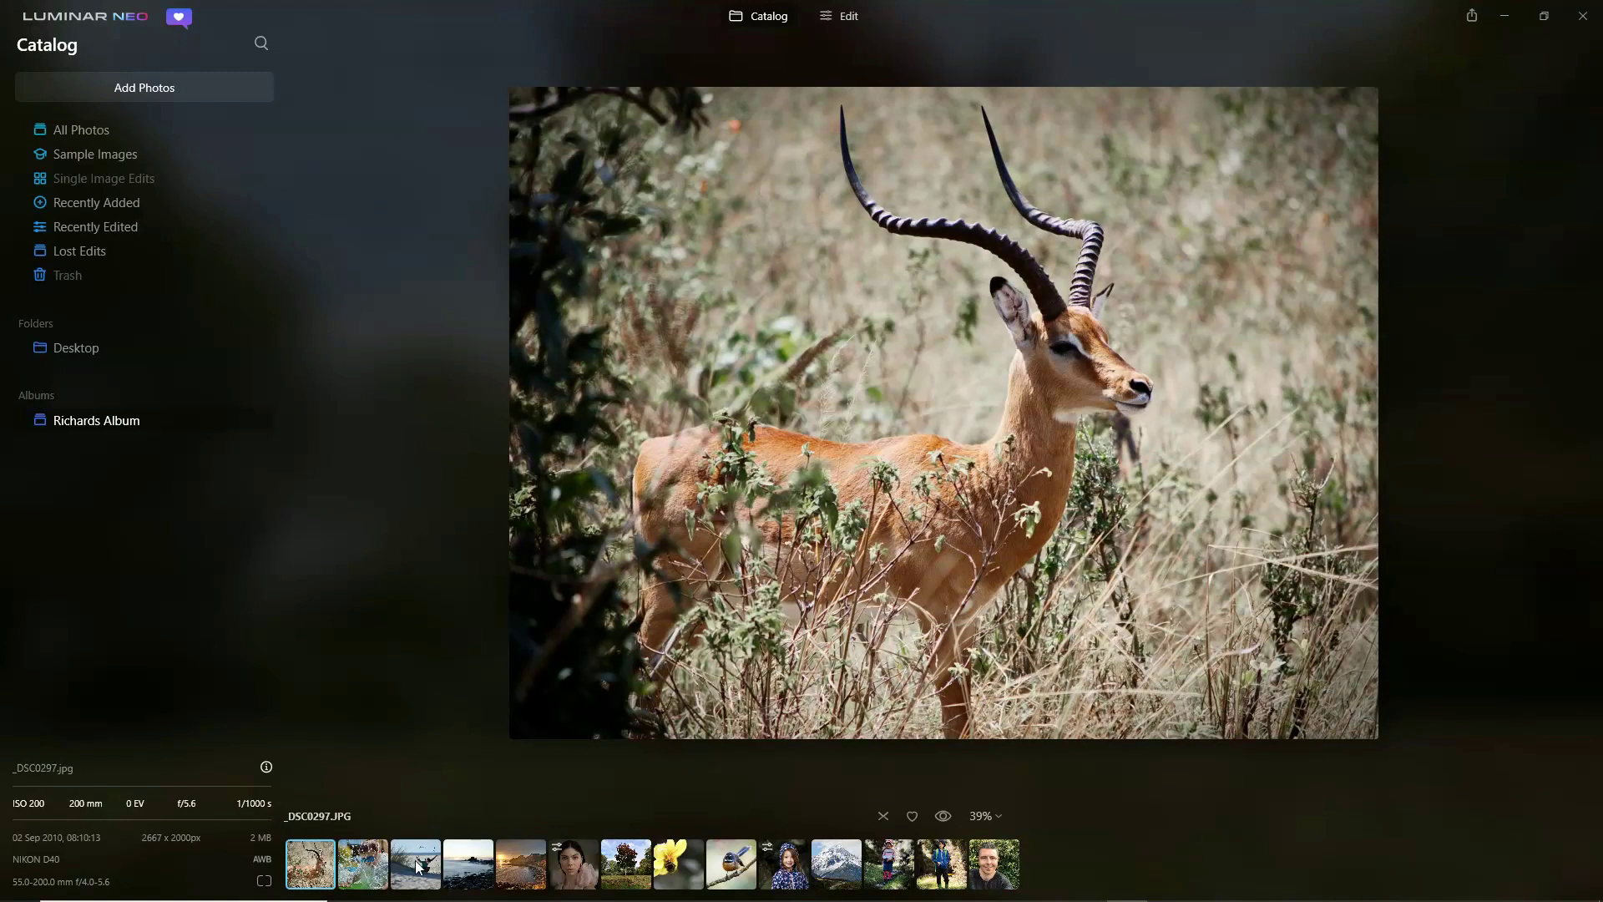
{"action": "left_click", "coordinate": [476, 872]}
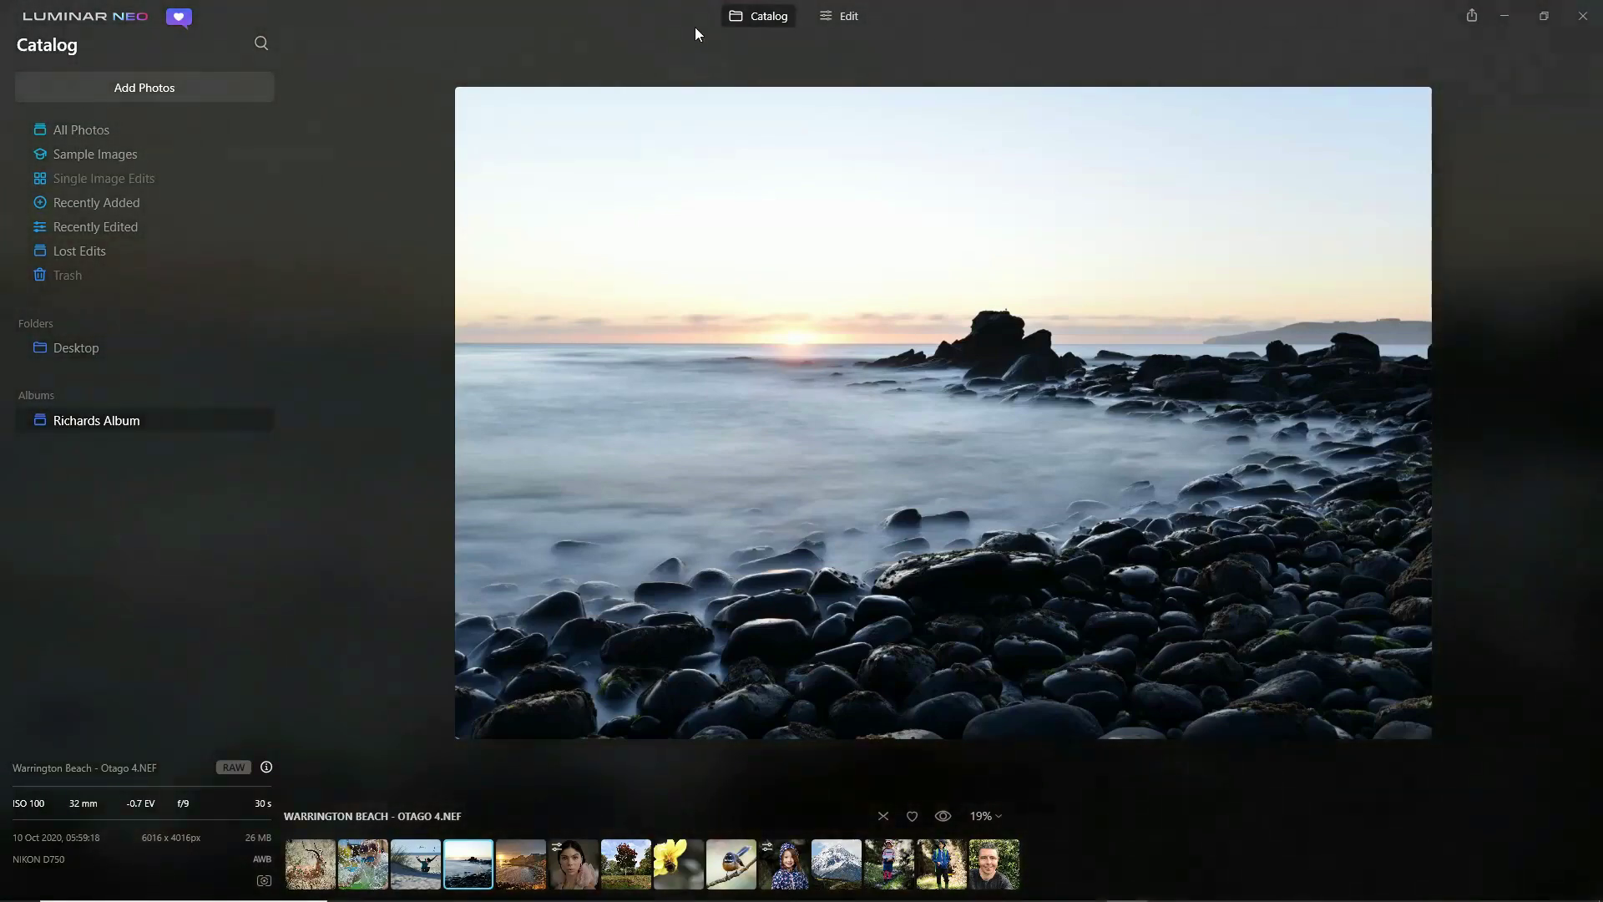
Open the Warrington Beach photo in Edit and expand the Develop light adjustments.
{"action": "left_click", "coordinate": [831, 16]}
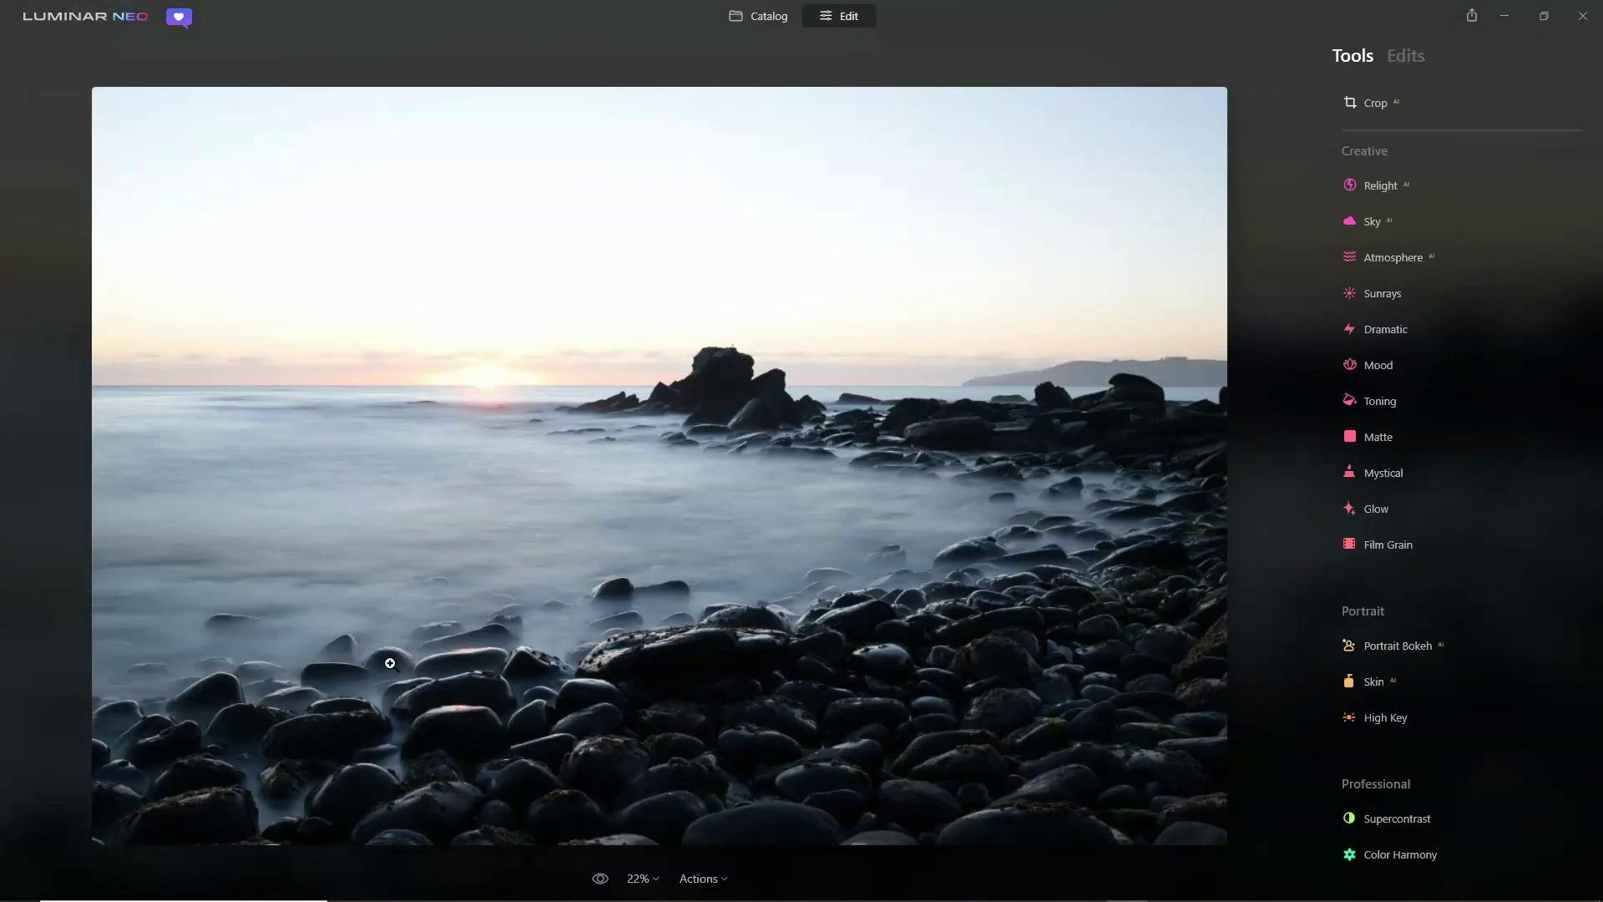
{"action": "scroll", "coordinate": [1590, 492], "scroll_direction": "up", "scroll_amount": 5}
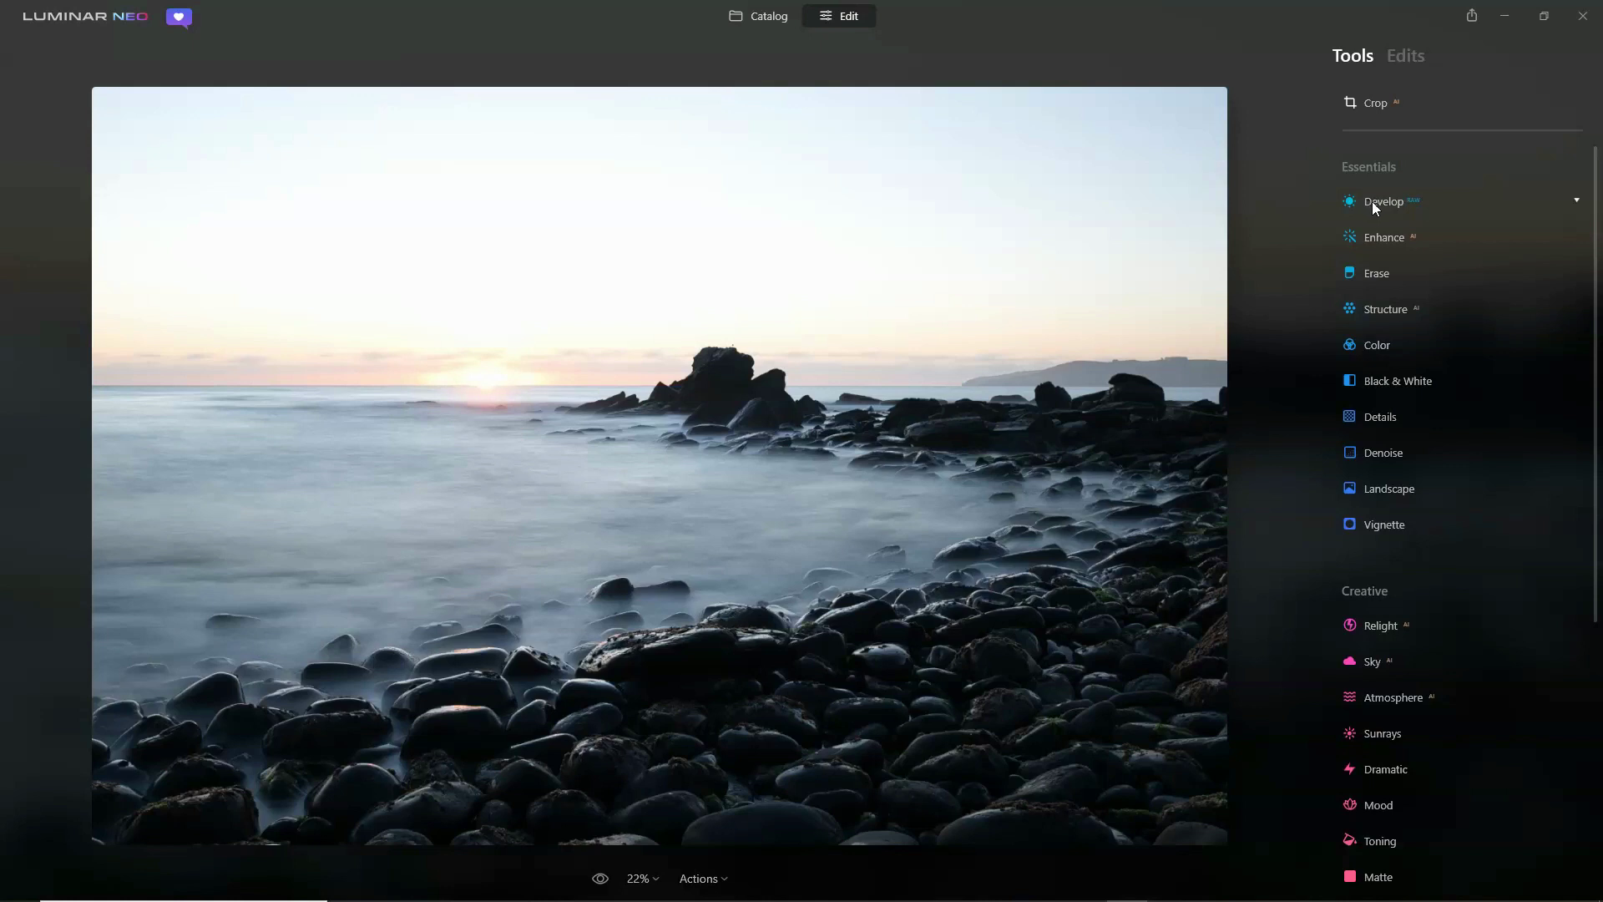
{"action": "left_click", "coordinate": [1373, 203]}
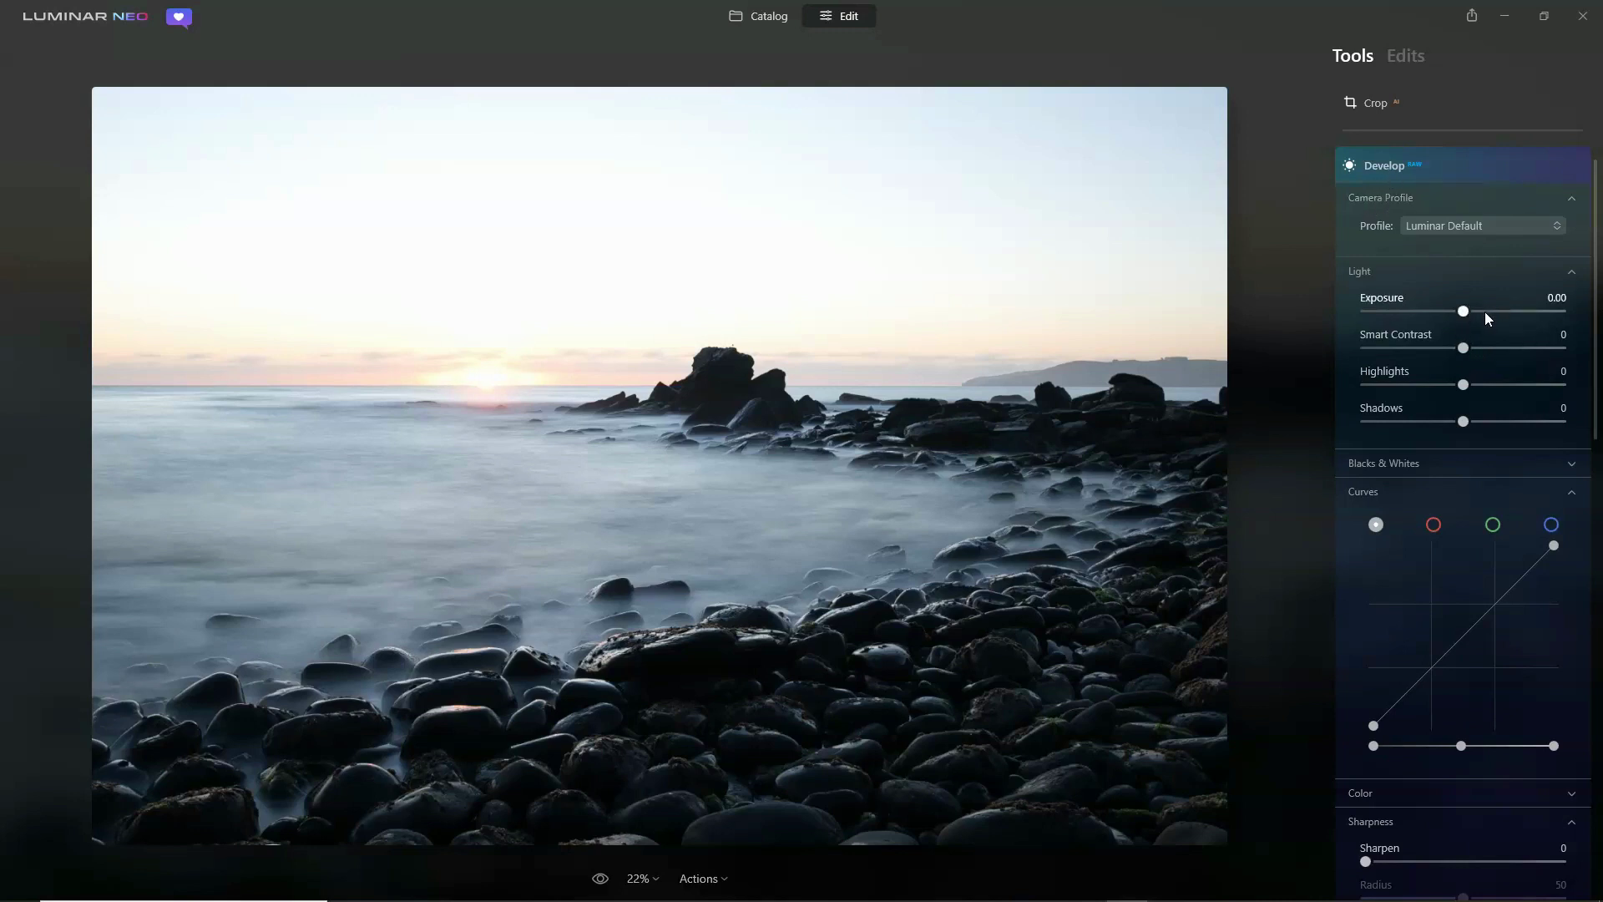
Set Exposure -0.15, Highlights -81, Shadows 40, and bow the tone curve upward.
{"action": "mouse_move", "coordinate": [1474, 307]}
{"action": "left_mouse_down"}
{"action": "mouse_move", "coordinate": [1491, 318]}
{"action": "mouse_move", "coordinate": [1460, 310]}
{"action": "left_mouse_up"}
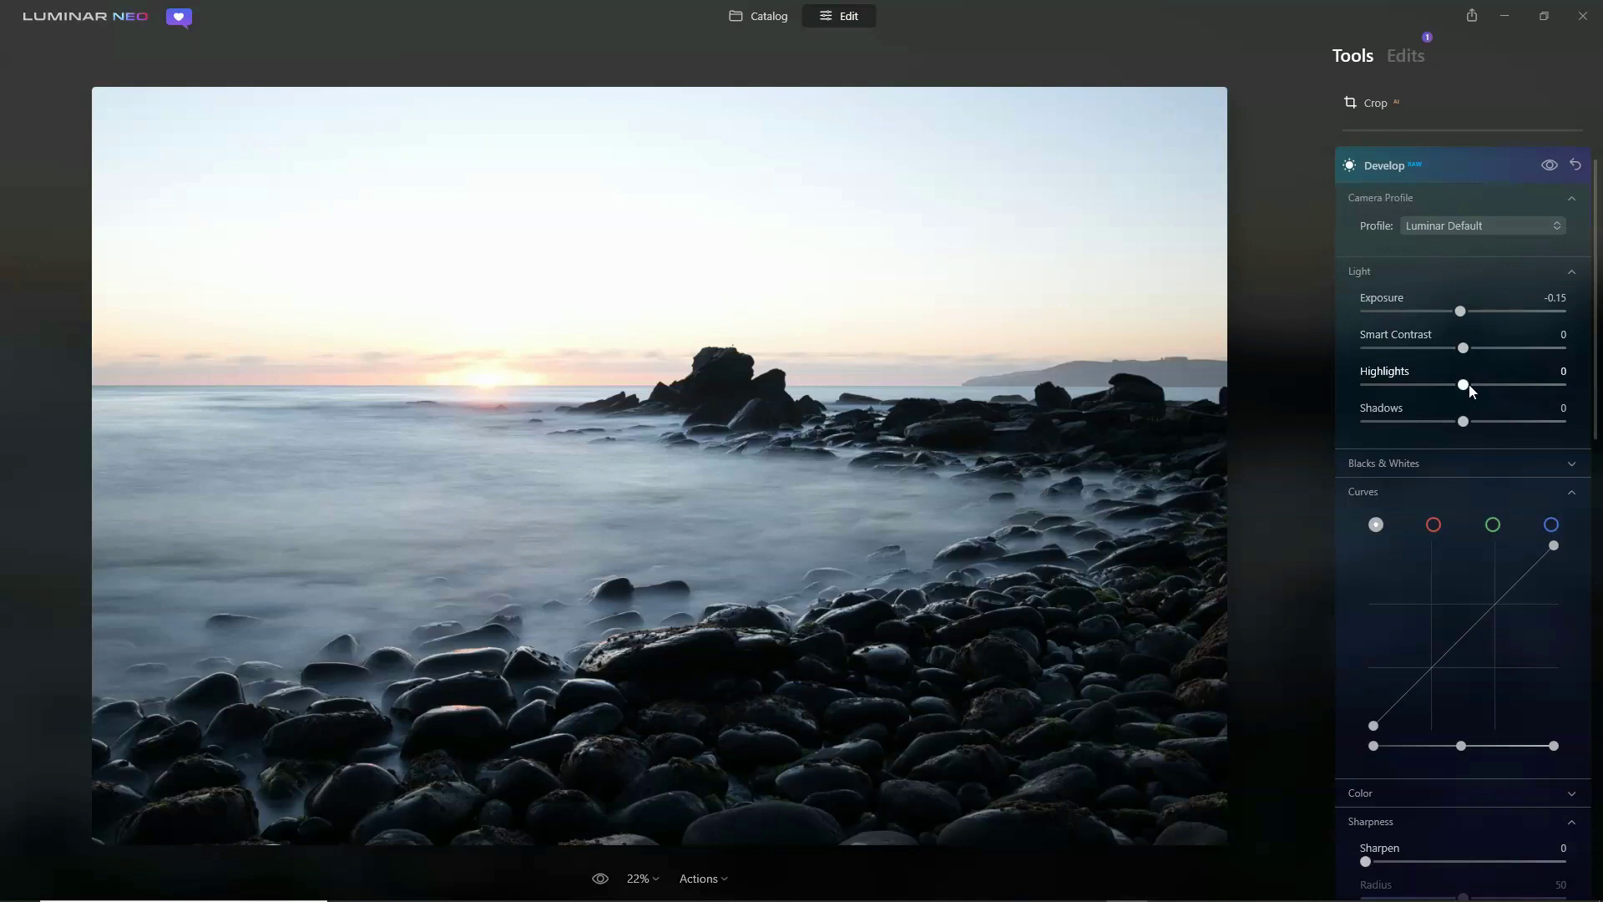
{"action": "left_click_drag", "start_coordinate": [1434, 384], "coordinate": [1505, 427]}
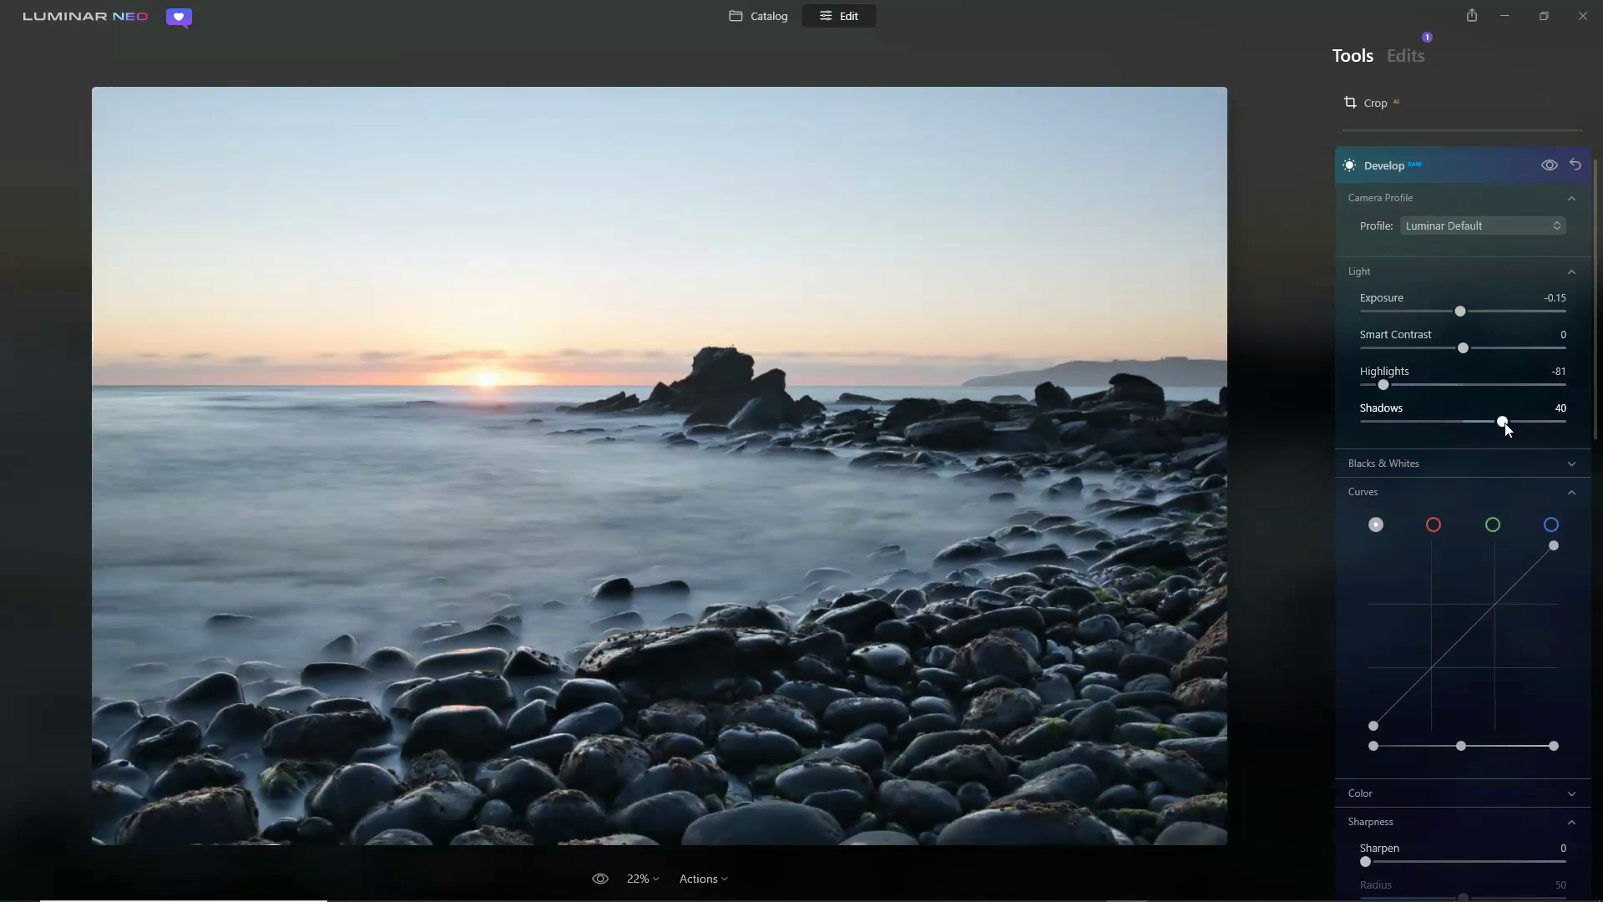
{"action": "left_click_drag", "start_coordinate": [1397, 696], "coordinate": [1406, 698]}
{"action": "left_click_drag", "start_coordinate": [1472, 650], "coordinate": [1471, 619]}
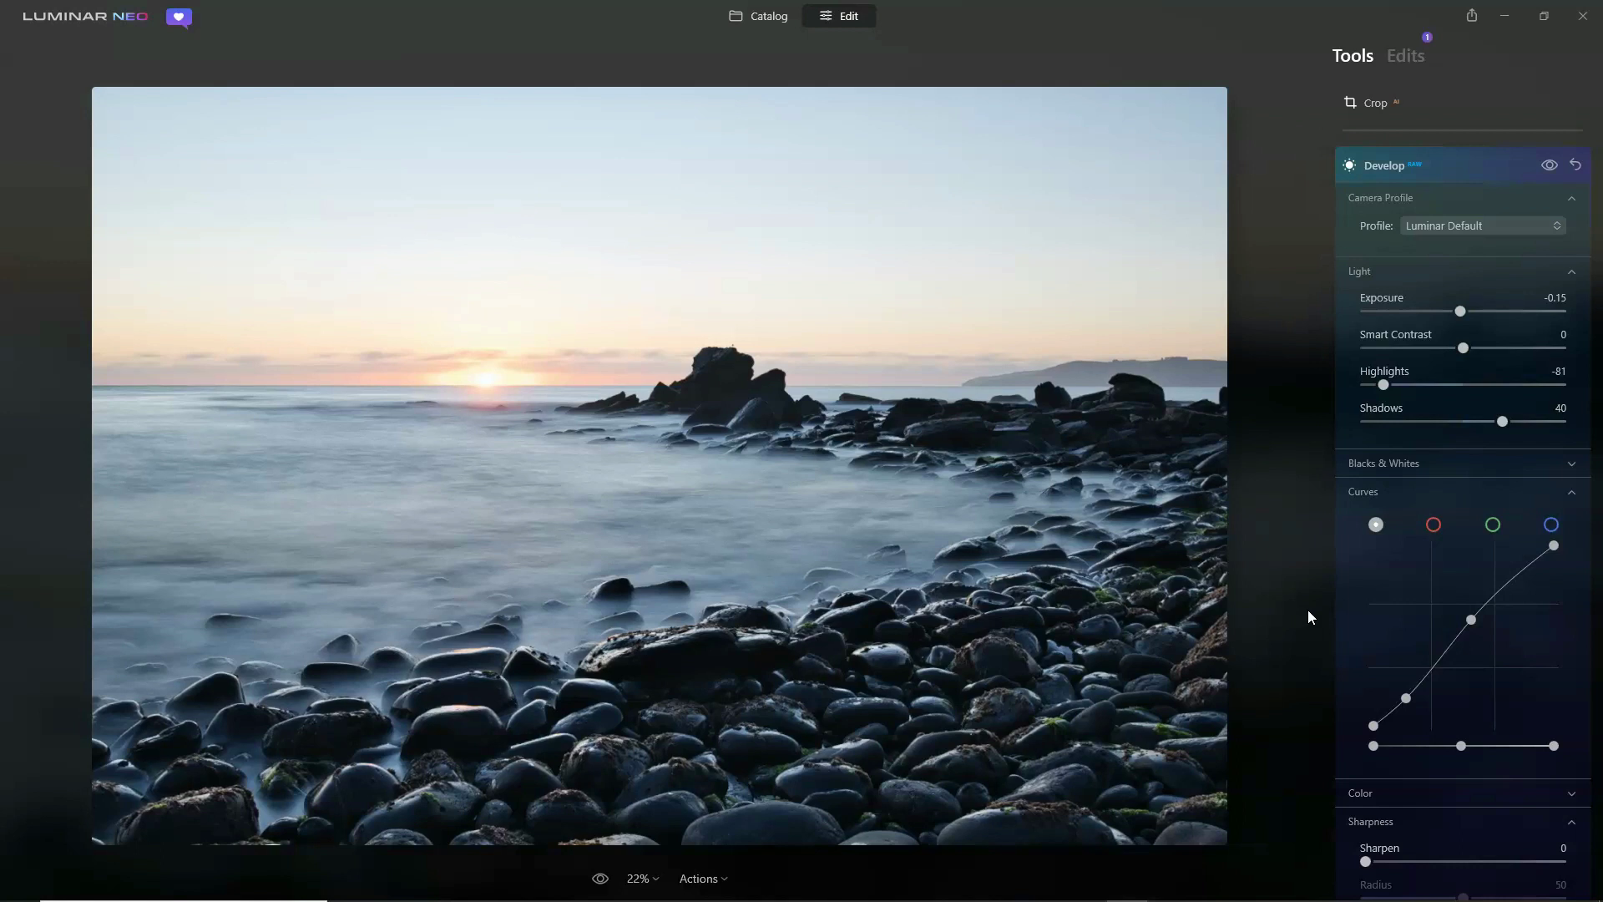
{"action": "left_click_drag", "start_coordinate": [1598, 415], "coordinate": [1595, 715]}
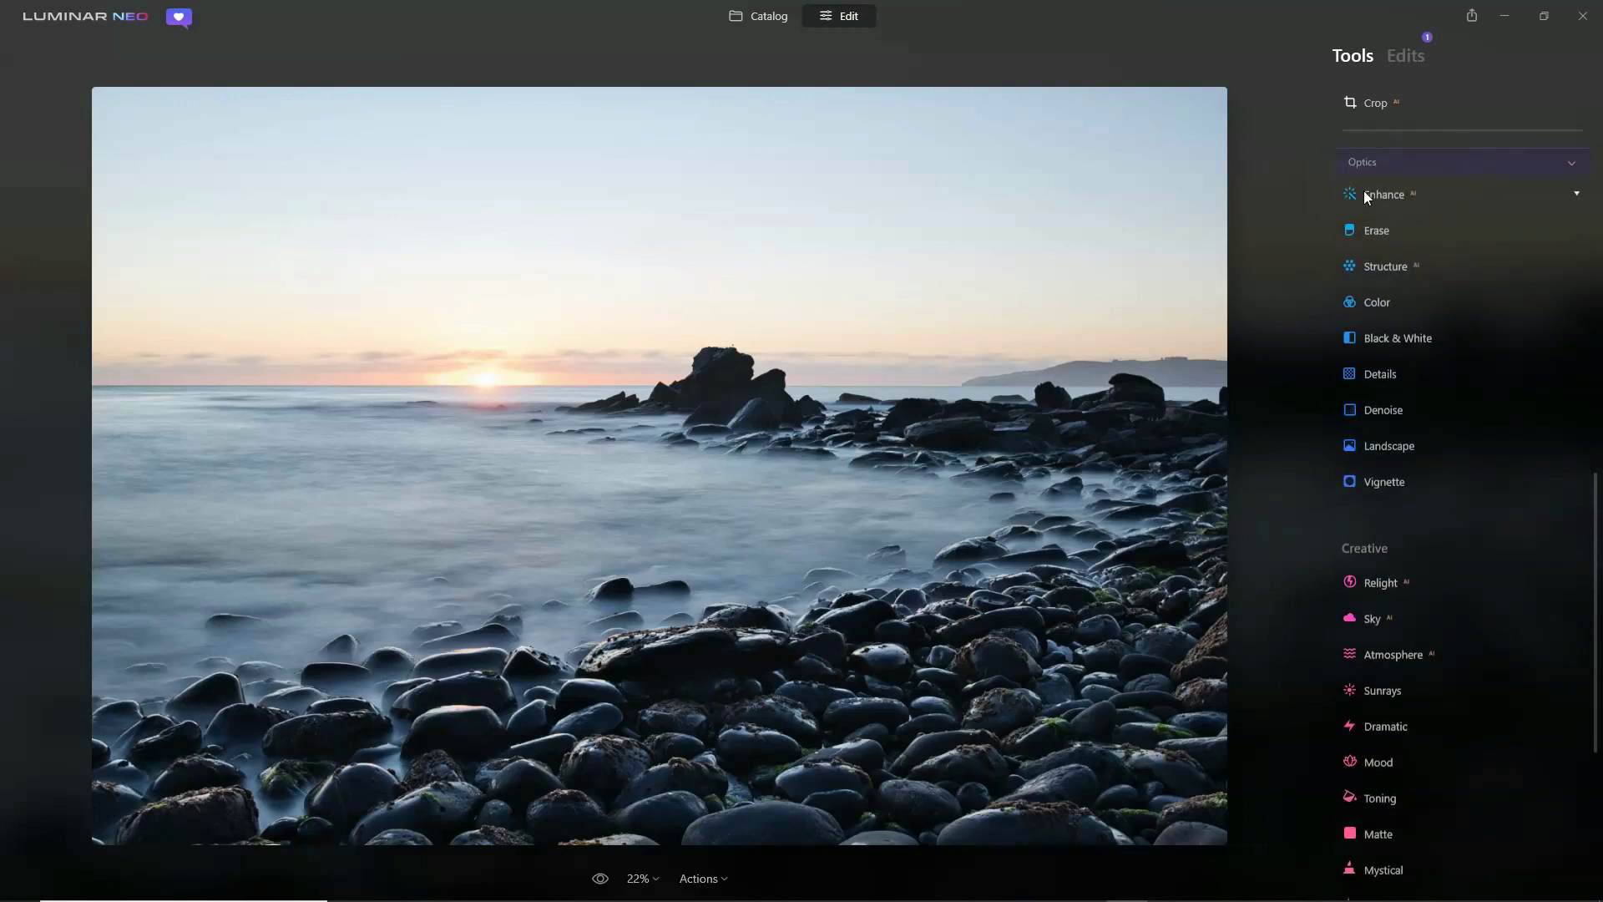
Set Enhance's Accent to 33 and Sky Enhancer to 59, and bring up the Erase tool.
{"action": "left_click", "coordinate": [1364, 191]}
{"action": "left_click_drag", "start_coordinate": [1399, 249], "coordinate": [1435, 255]}
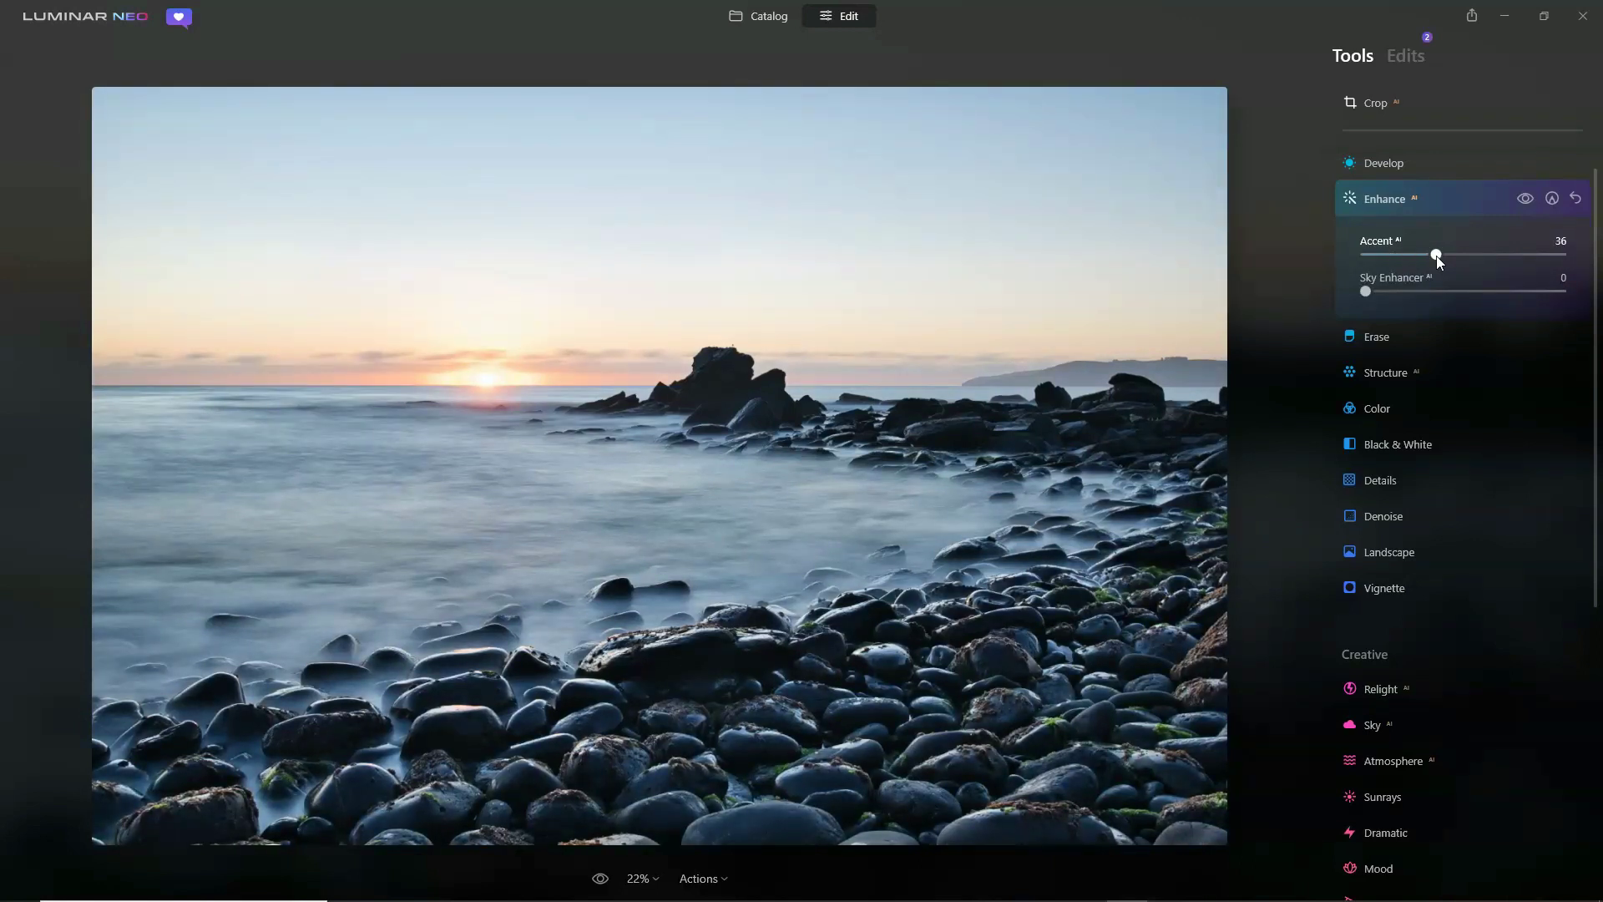
{"action": "left_click_drag", "start_coordinate": [1428, 255], "coordinate": [1417, 254]}
{"action": "left_click", "coordinate": [1394, 292]}
{"action": "left_click_drag", "start_coordinate": [1424, 297], "coordinate": [1466, 297]}
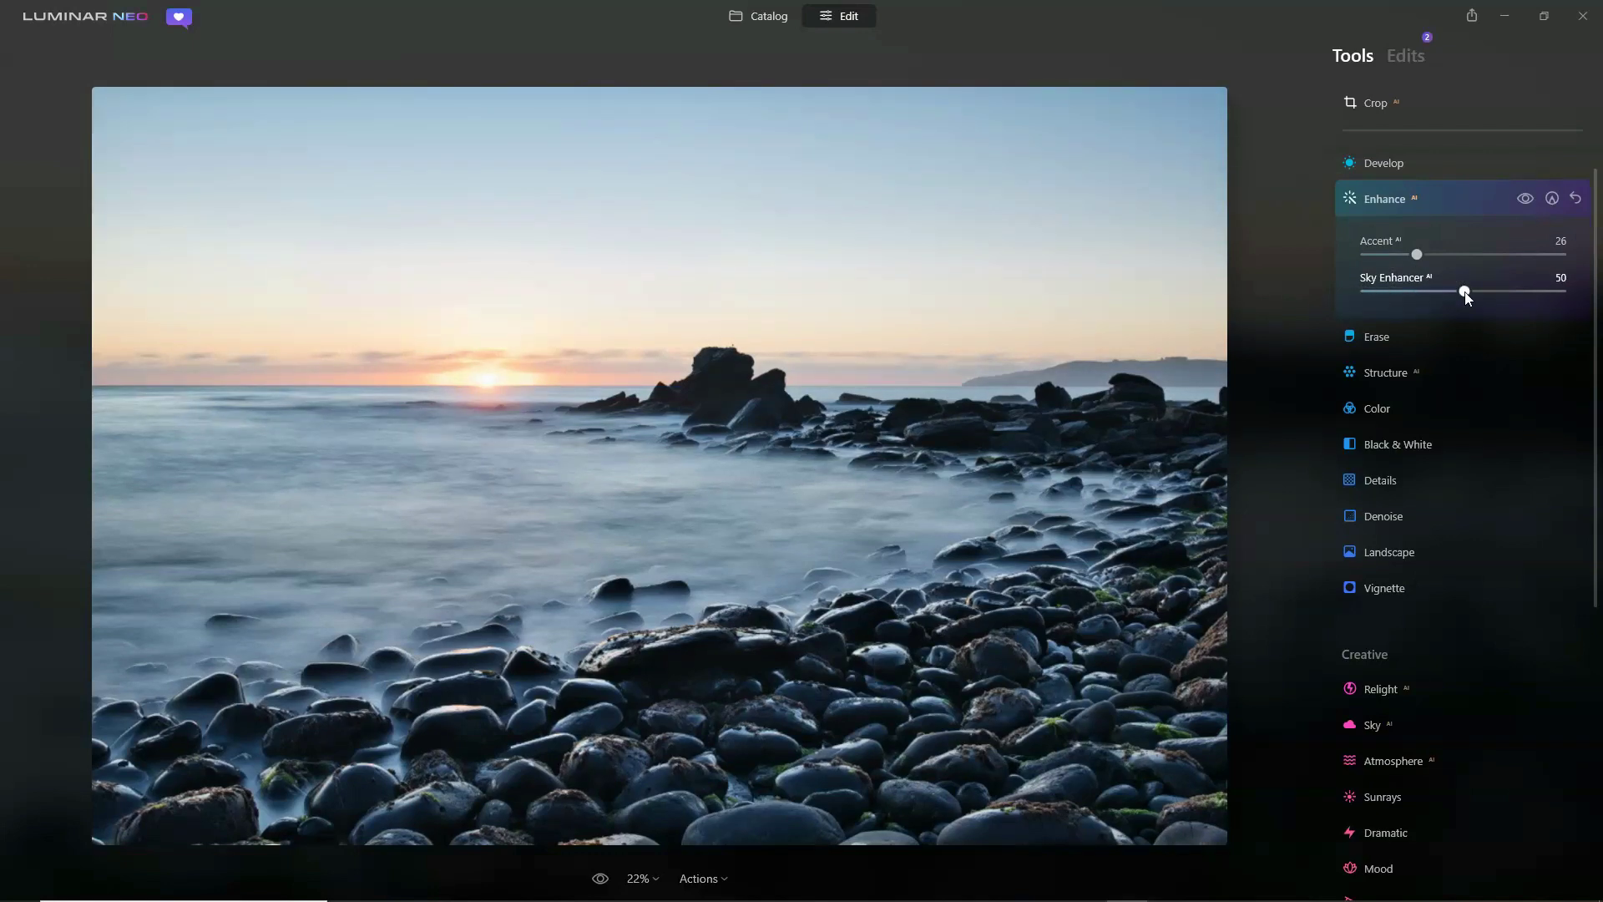
{"action": "left_click", "coordinate": [1482, 292]}
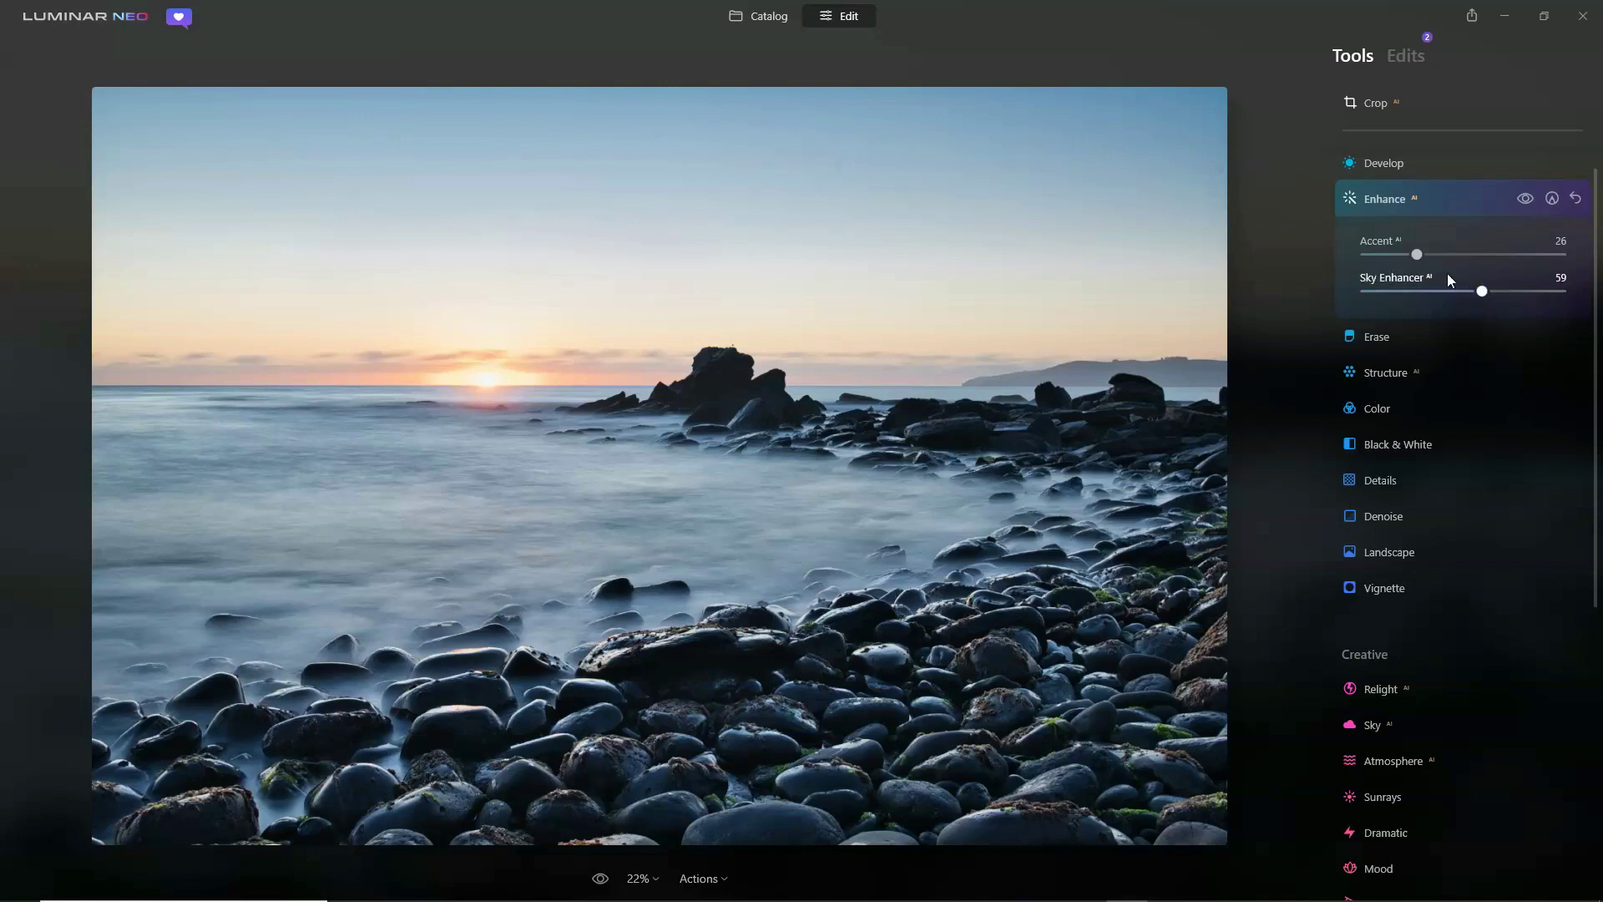
{"action": "left_click", "coordinate": [1430, 254]}
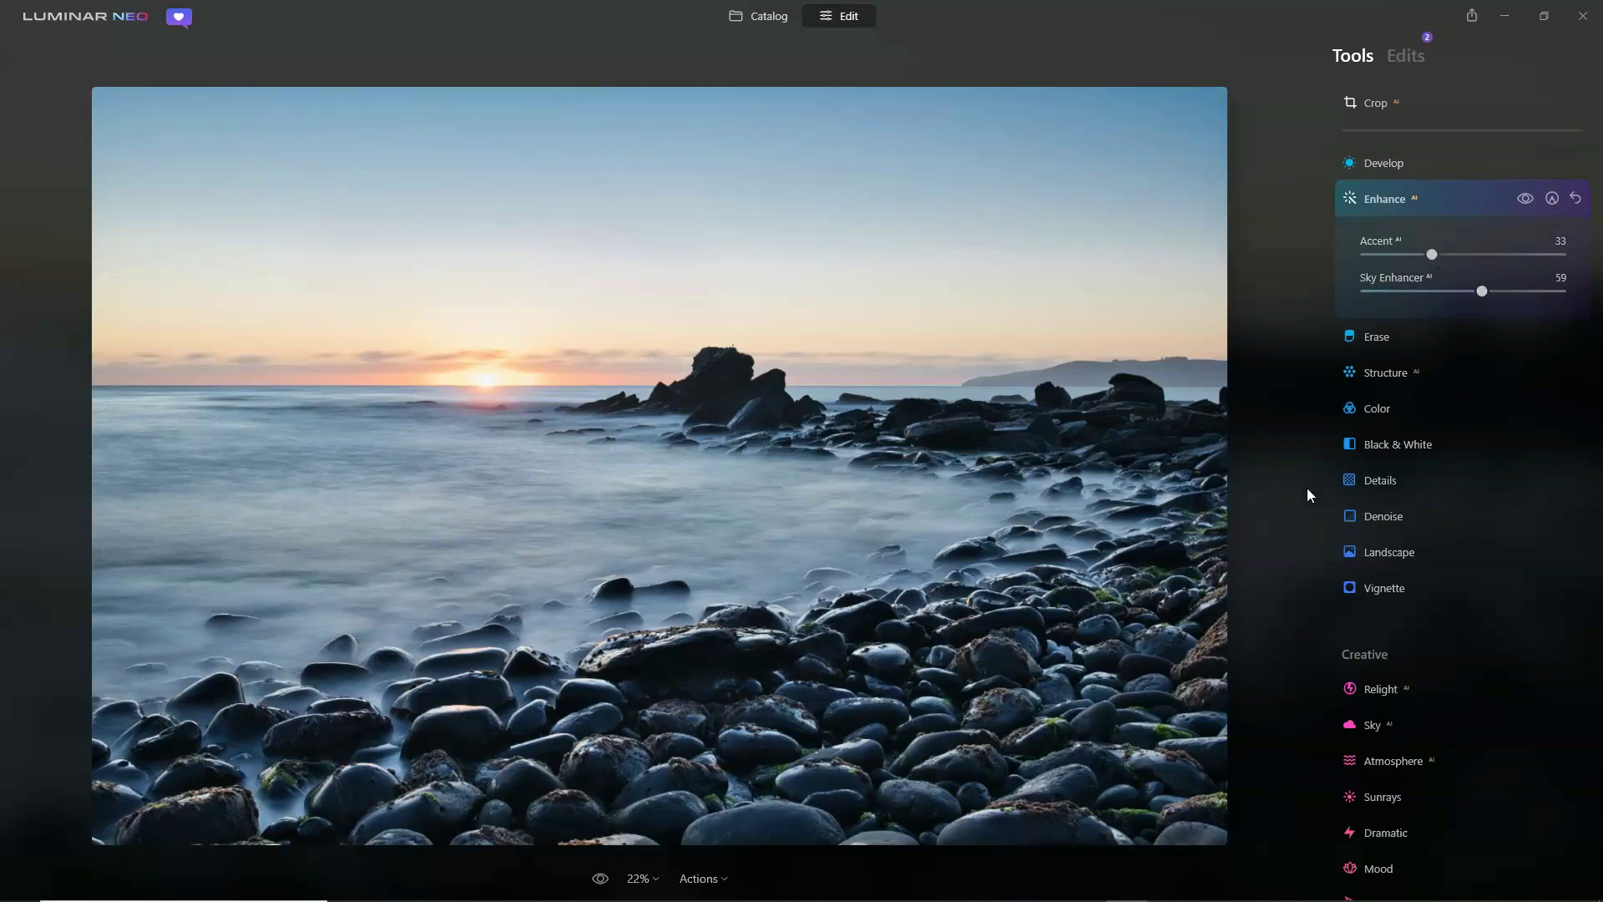
{"action": "left_click", "coordinate": [1375, 335]}
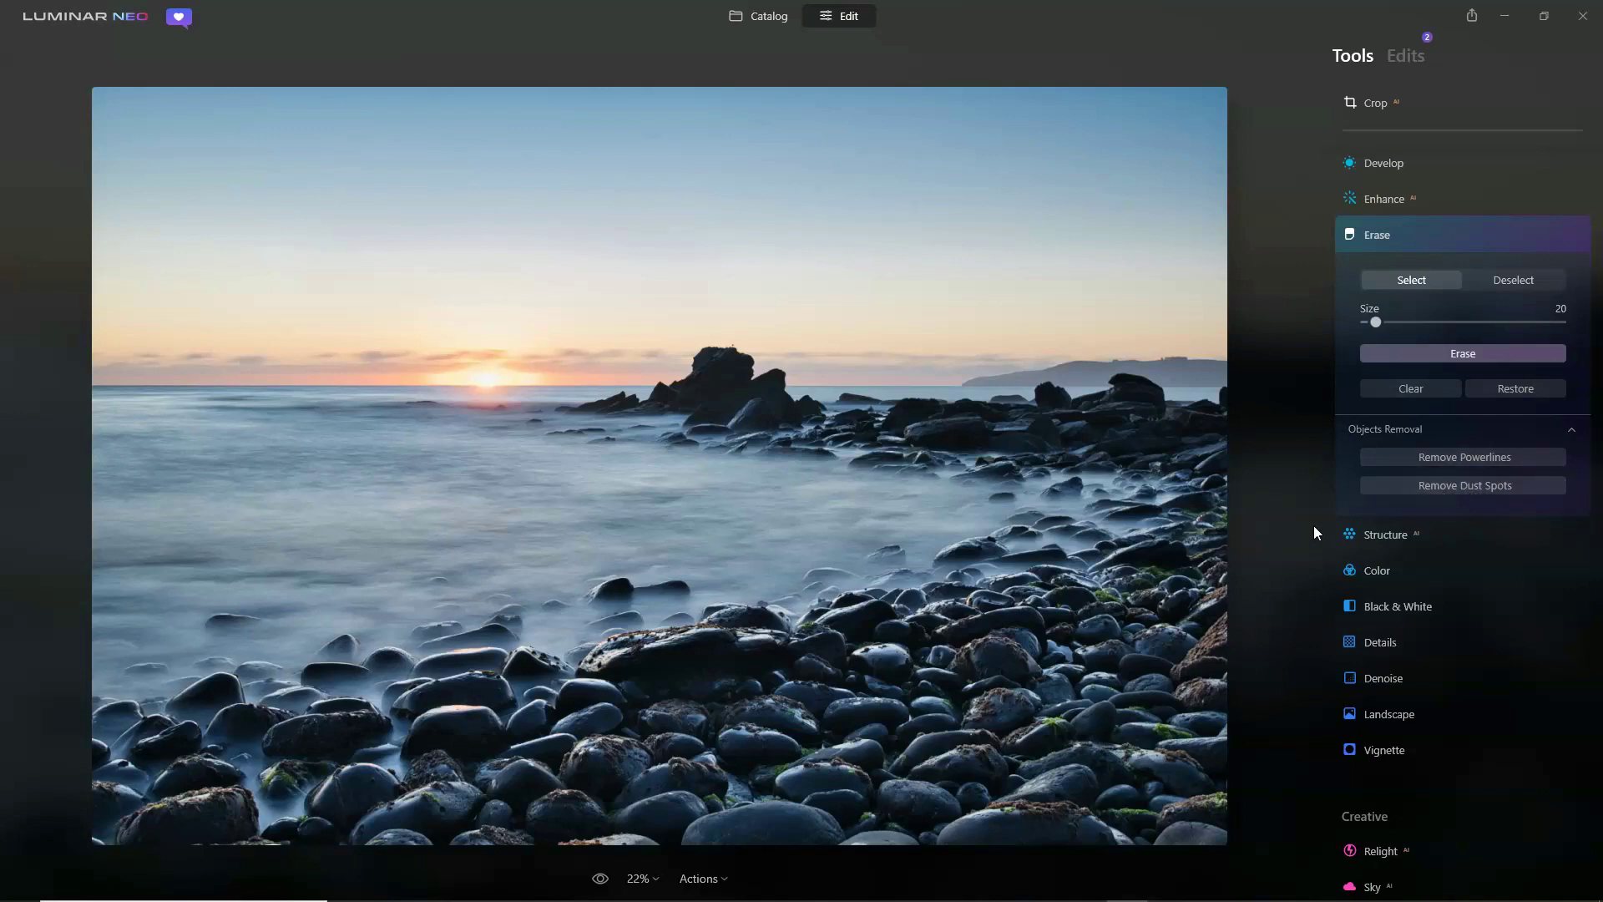
Apply Structure with Amount 24 to the rocky beach photo.
{"action": "left_click", "coordinate": [1371, 541]}
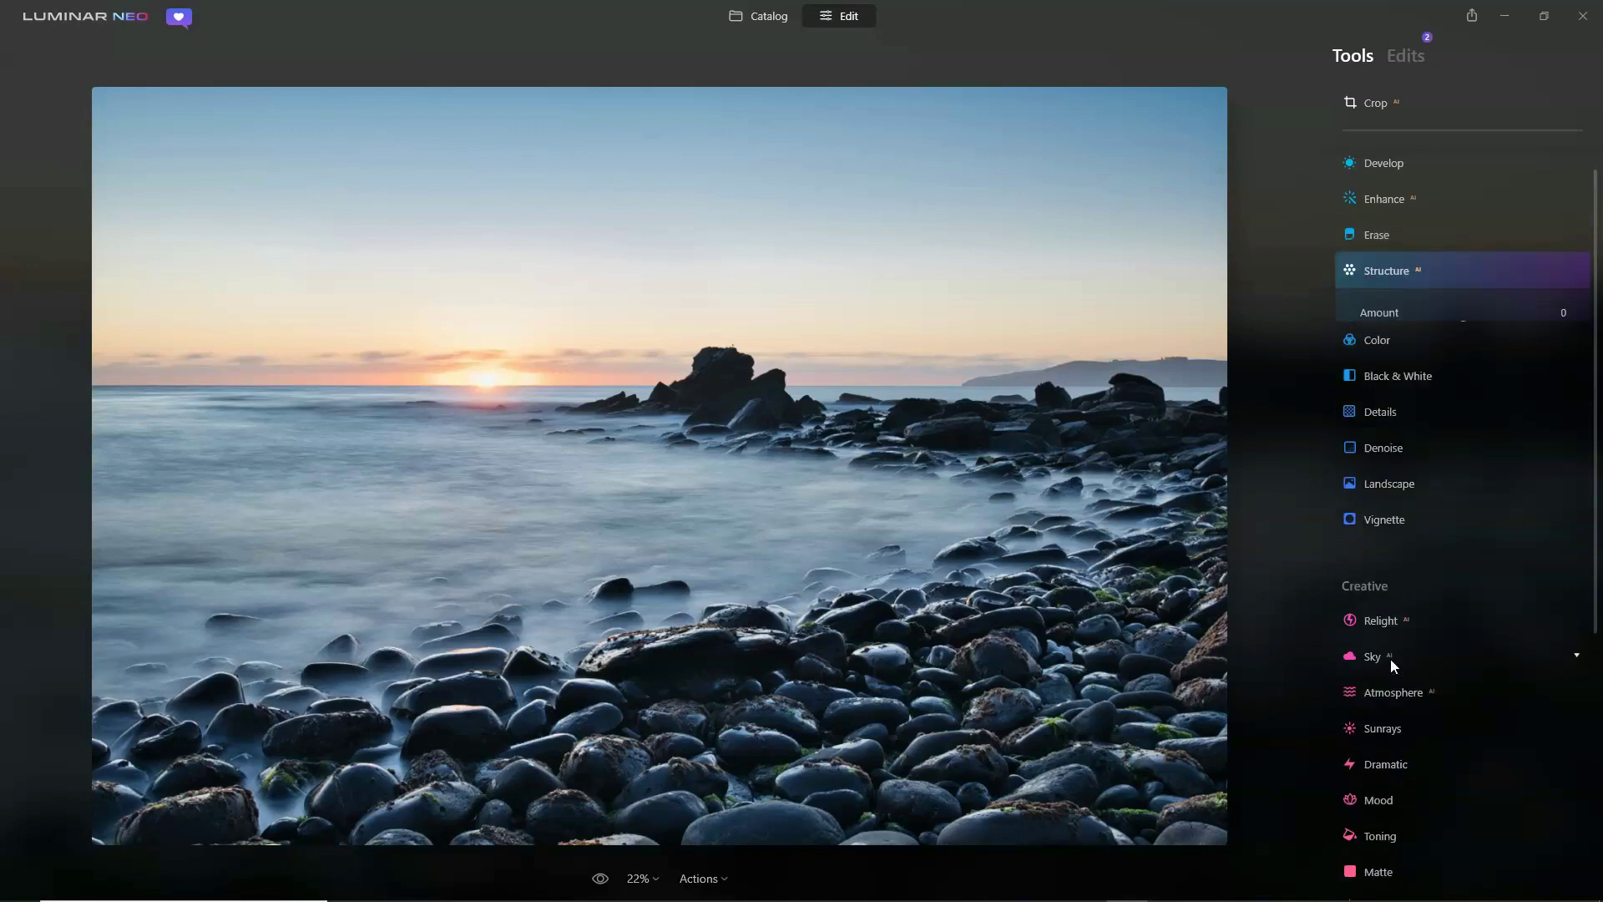
{"action": "left_click", "coordinate": [1486, 325]}
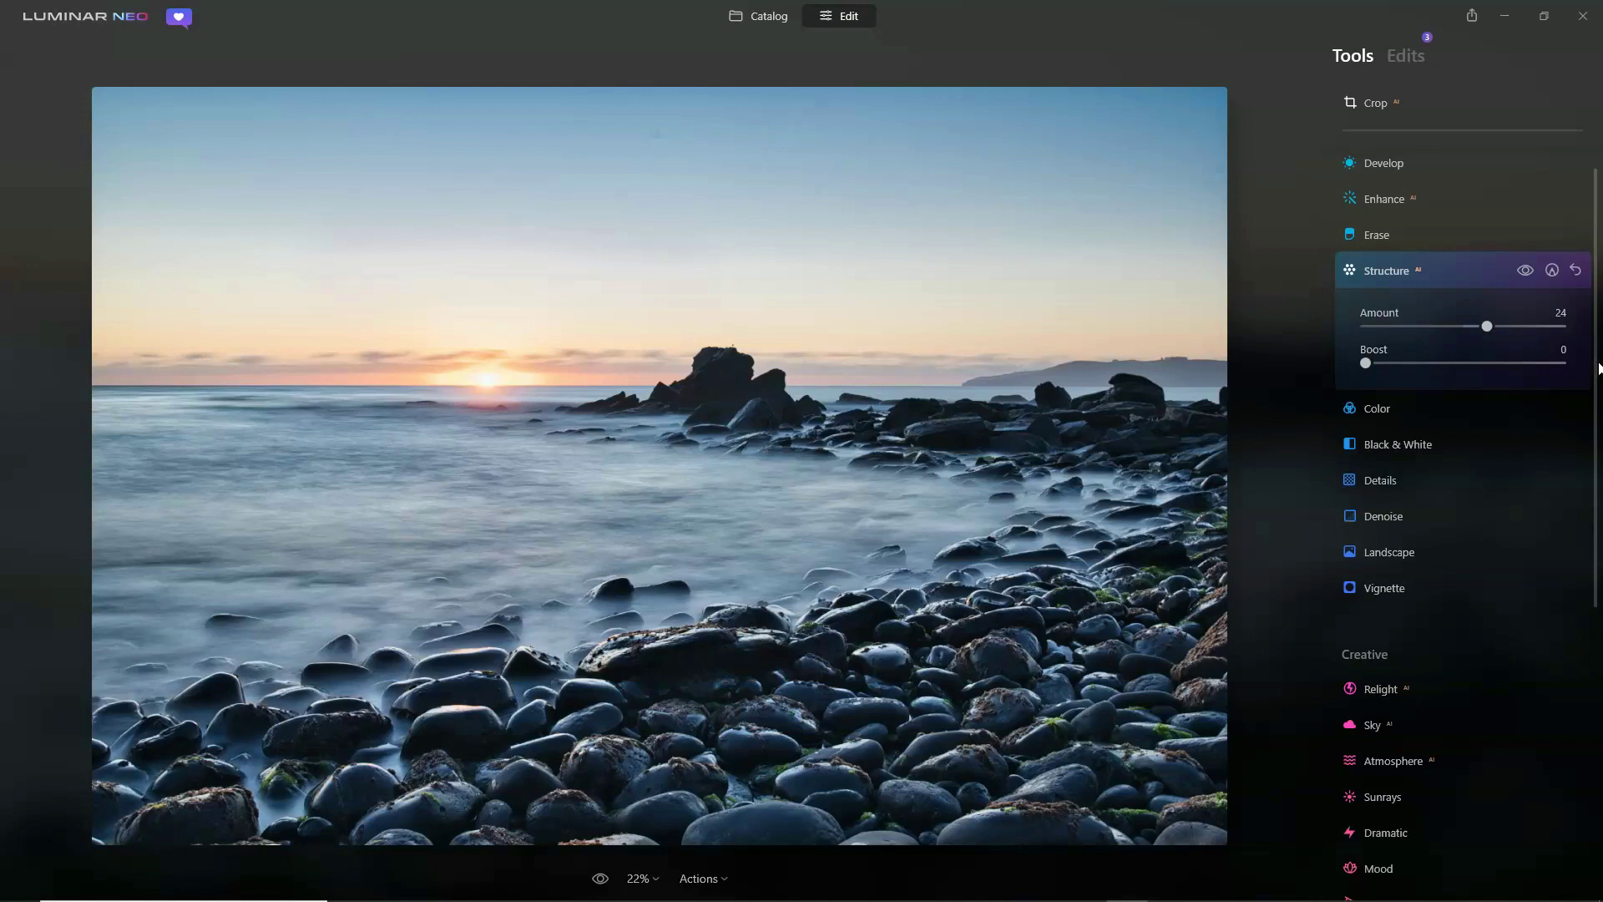
{"action": "left_click_drag", "start_coordinate": [1598, 367], "coordinate": [1596, 580]}
{"action": "left_click", "coordinate": [1367, 363]}
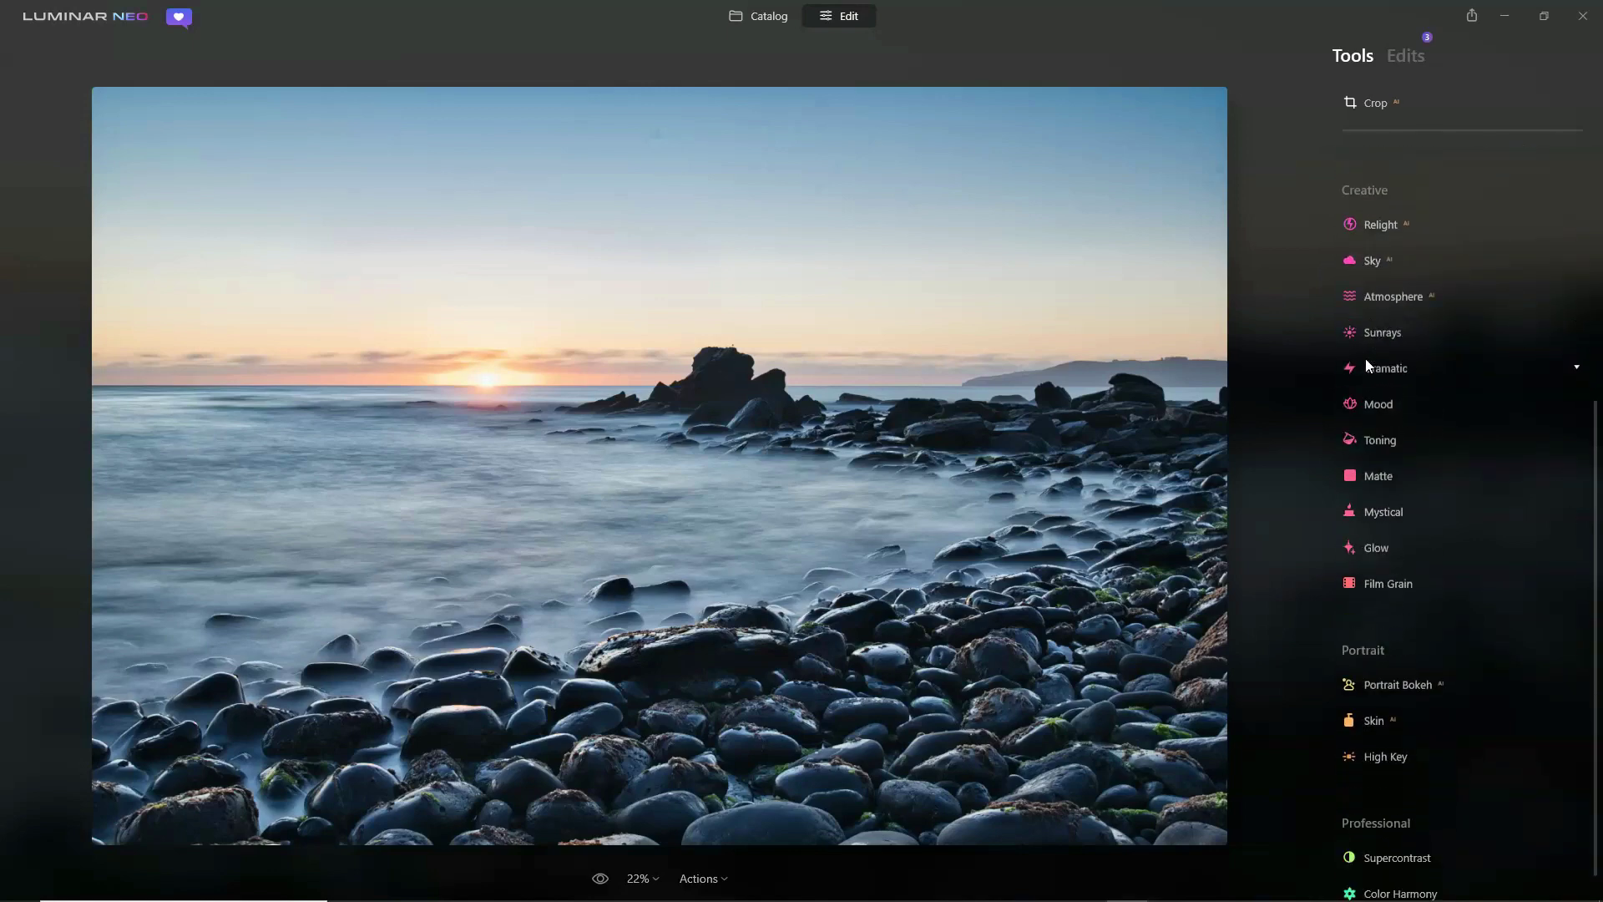
Try several replacement skies and apply the golden Sunset 3 sky to the seascape.
{"action": "left_click", "coordinate": [1481, 518]}
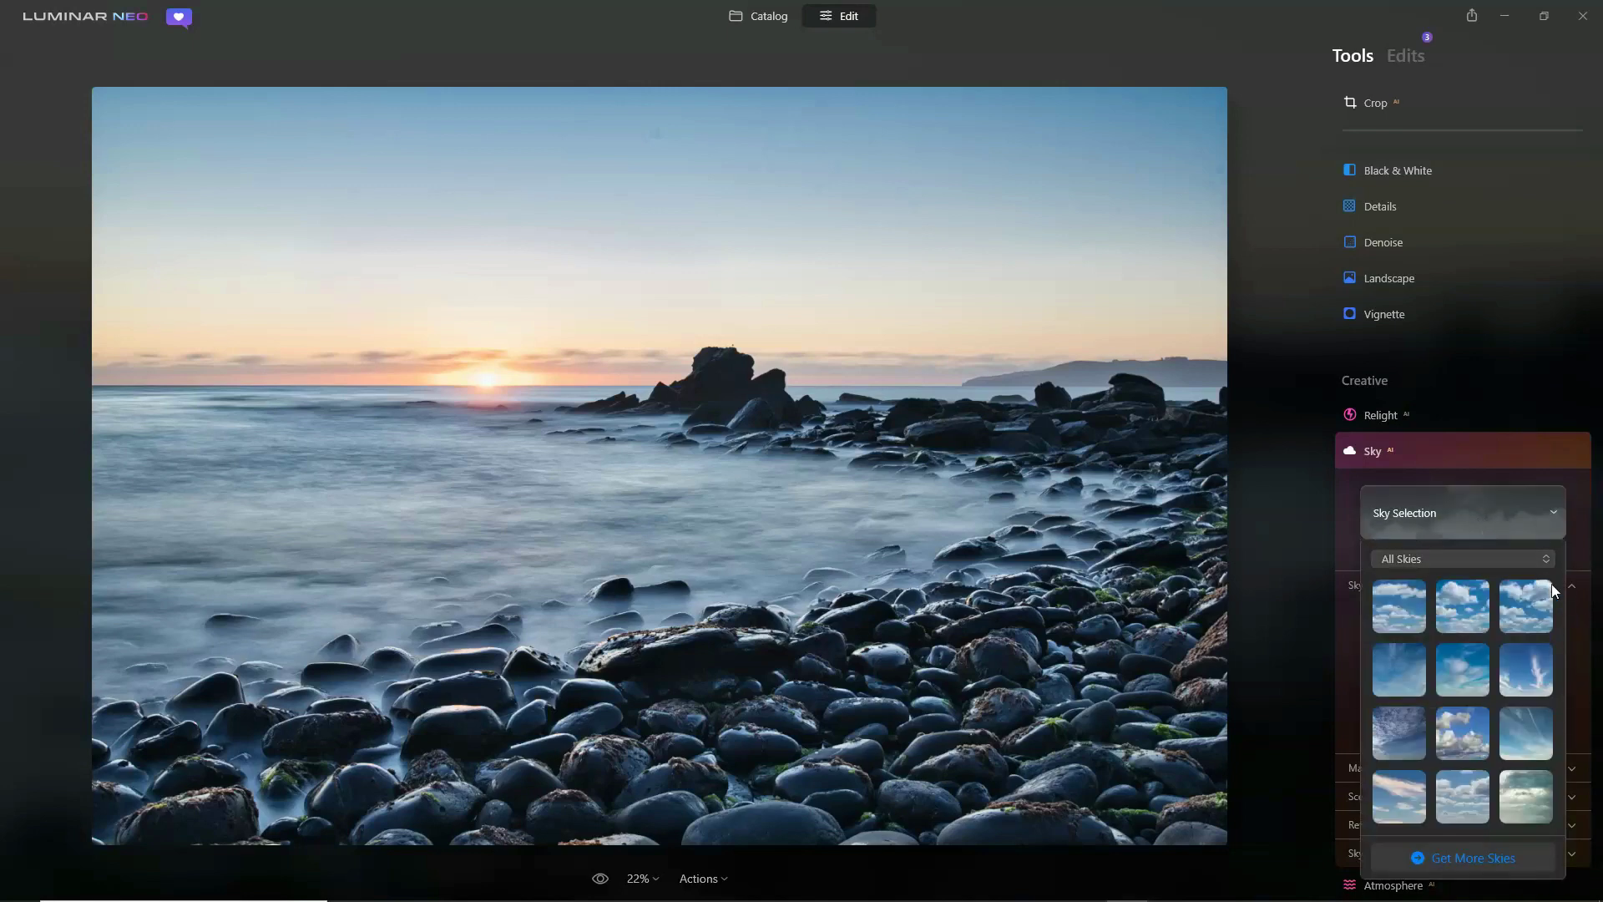
{"action": "scroll", "coordinate": [1491, 647], "scroll_direction": "down", "scroll_amount": 5}
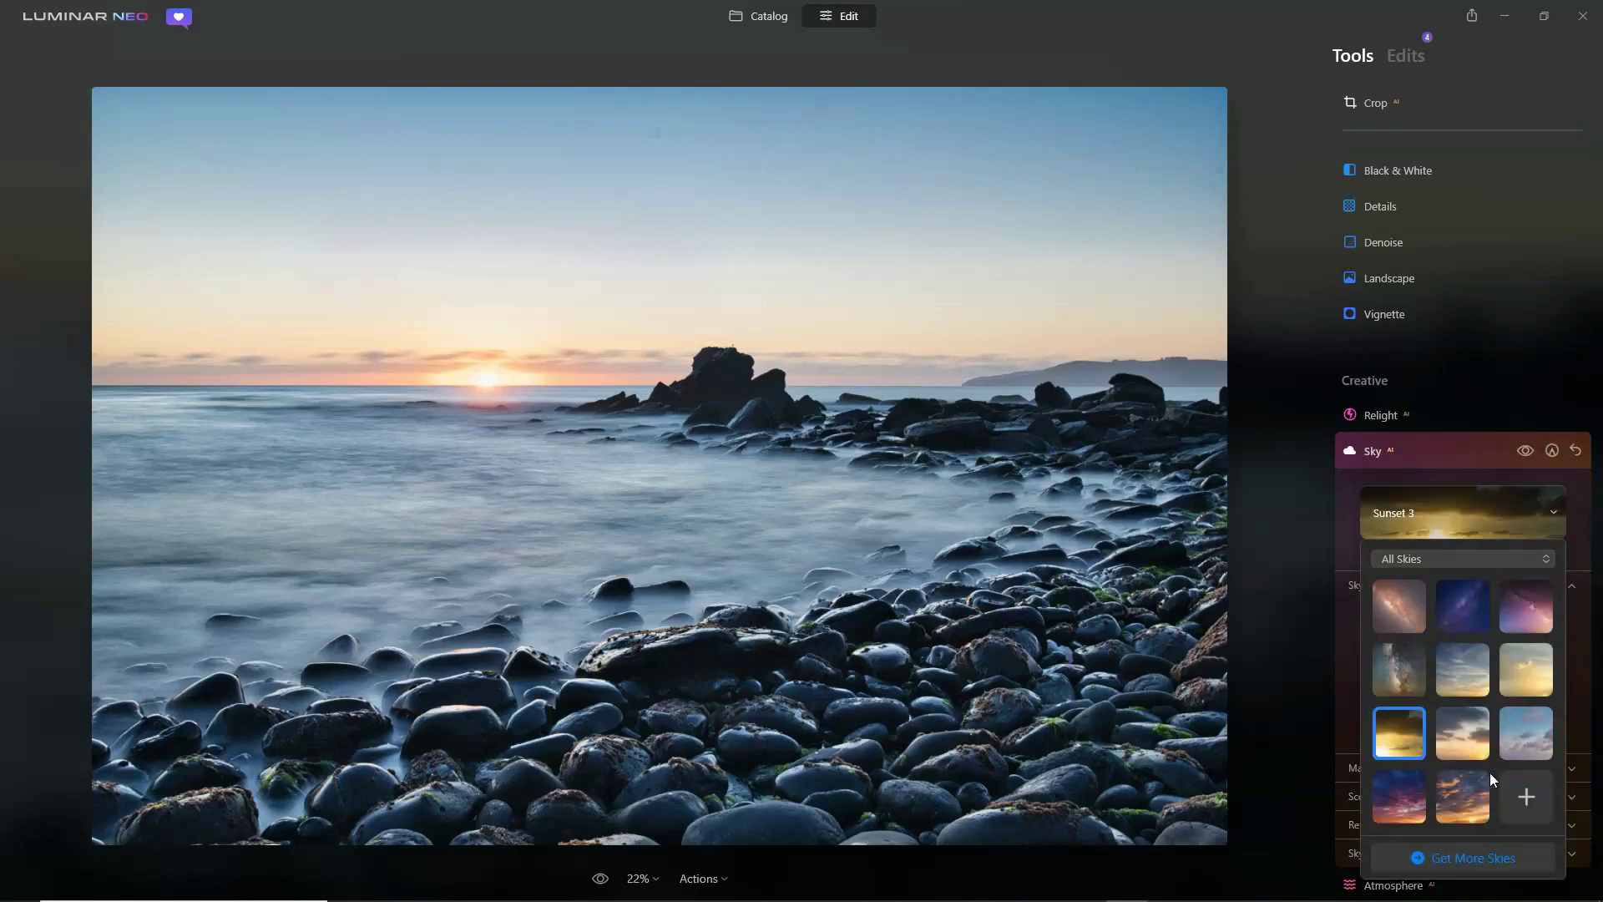
{"action": "left_click", "coordinate": [1486, 789]}
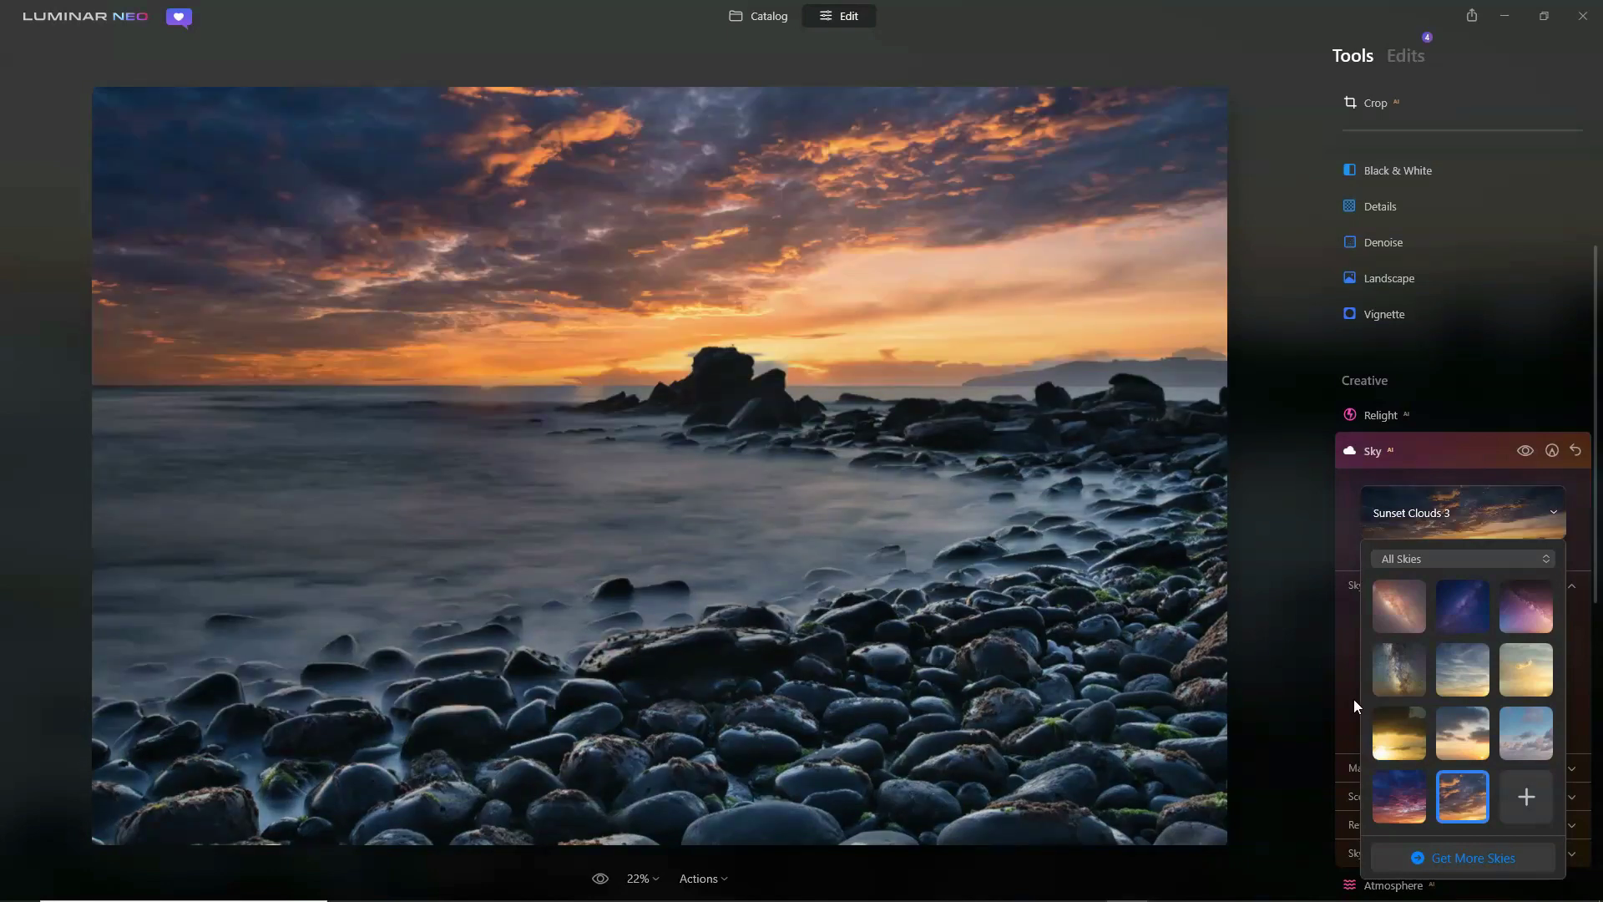
{"action": "left_click", "coordinate": [1403, 735]}
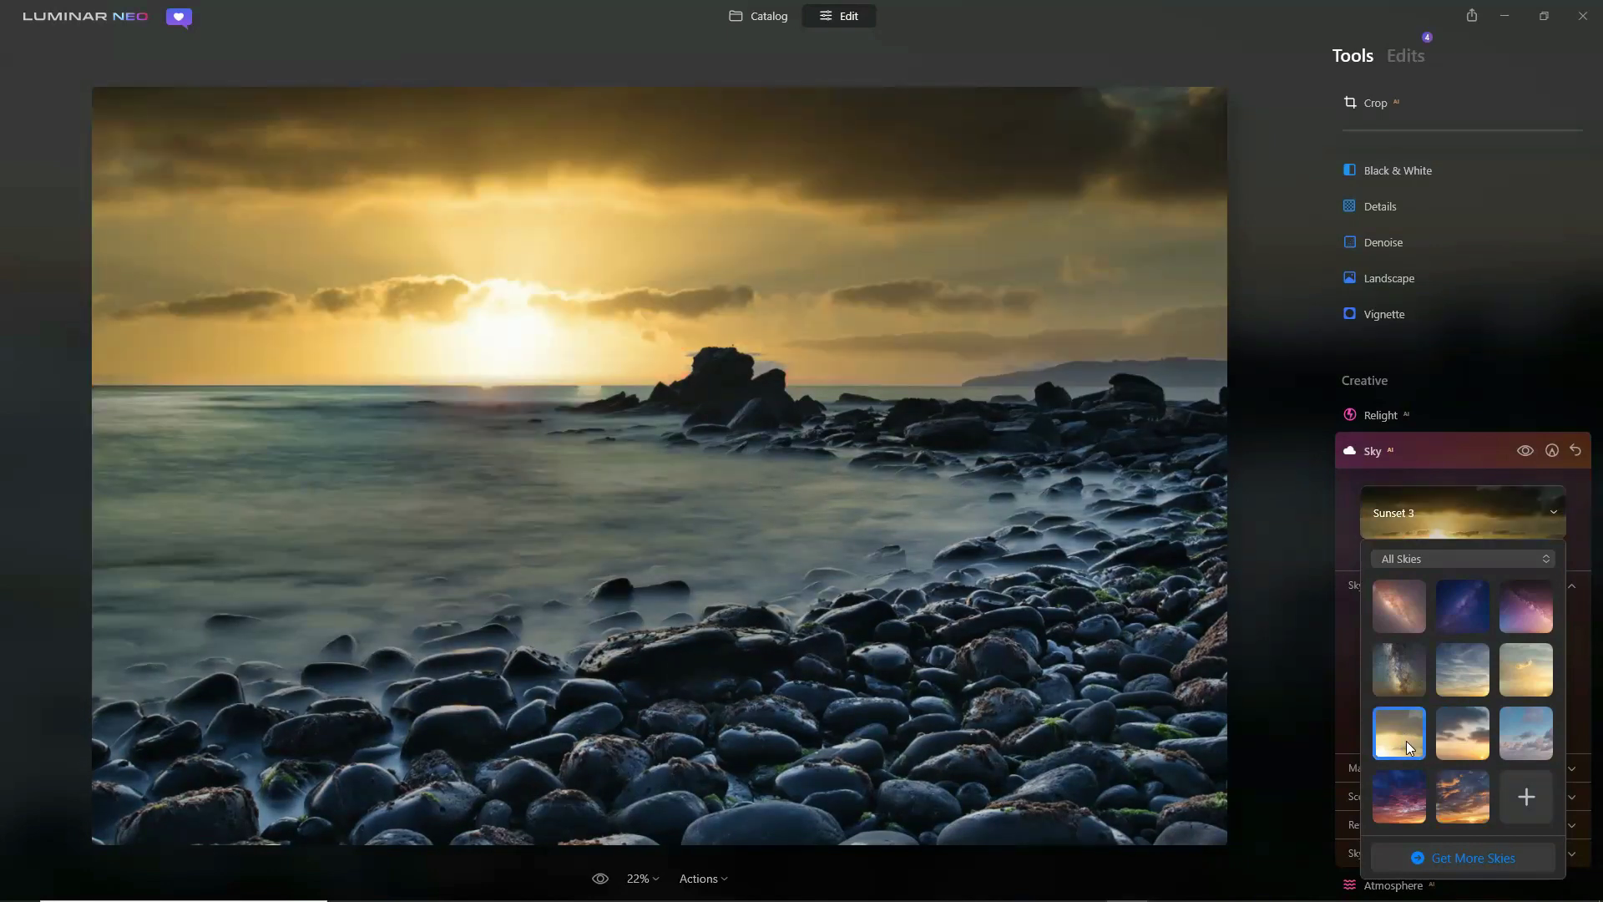
{"action": "left_click", "coordinate": [1474, 803]}
{"action": "left_click", "coordinate": [1381, 813]}
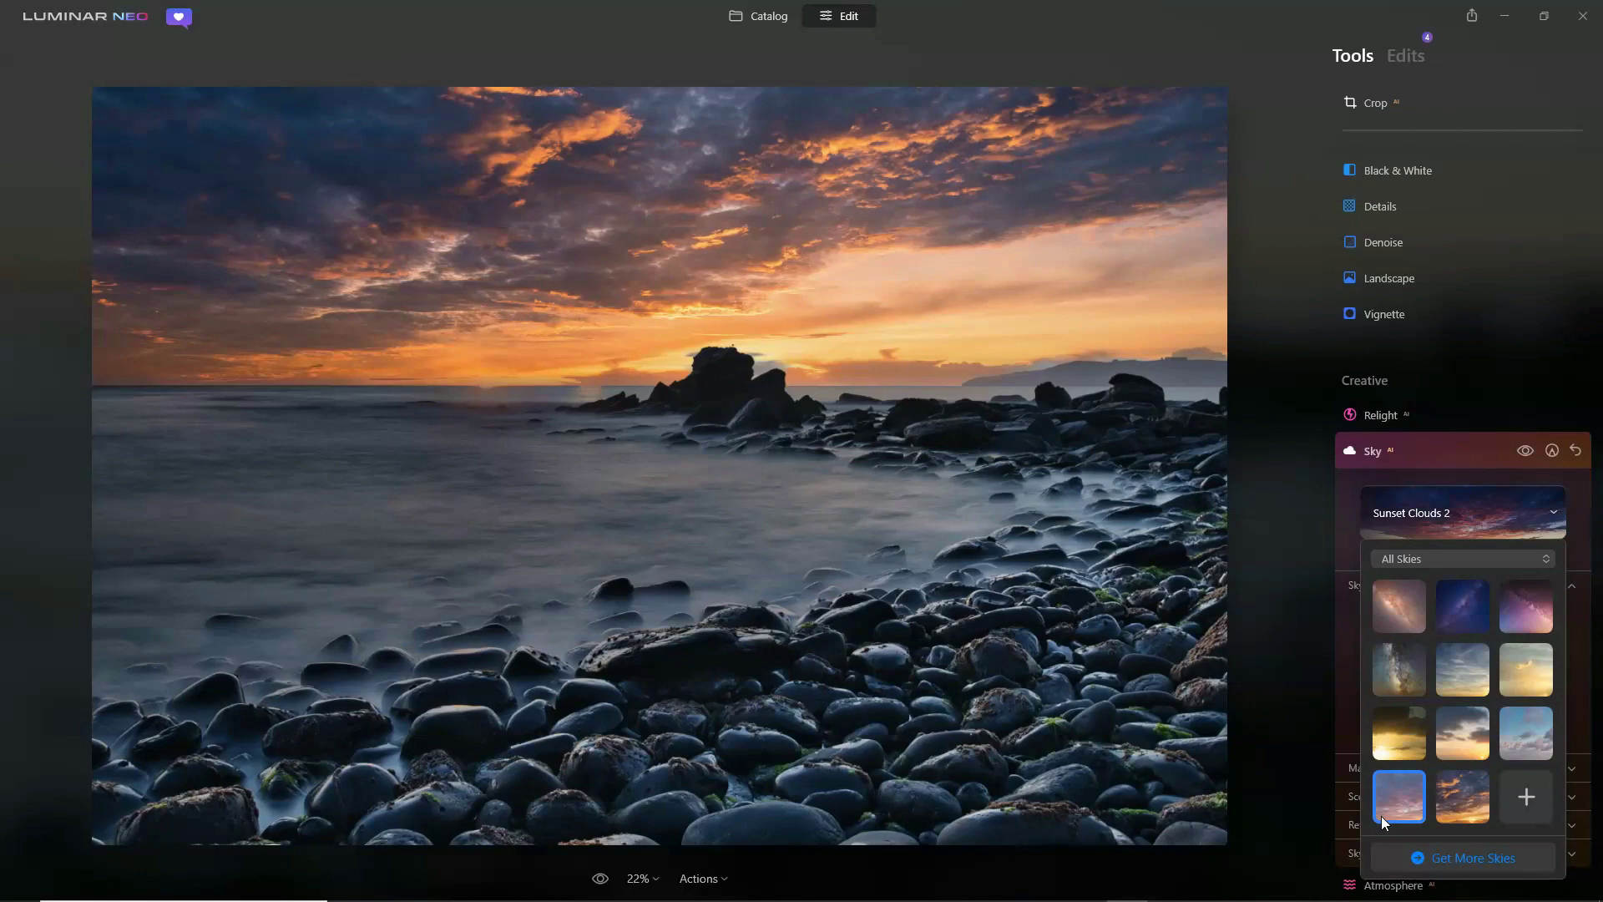
{"action": "left_click", "coordinate": [1401, 739]}
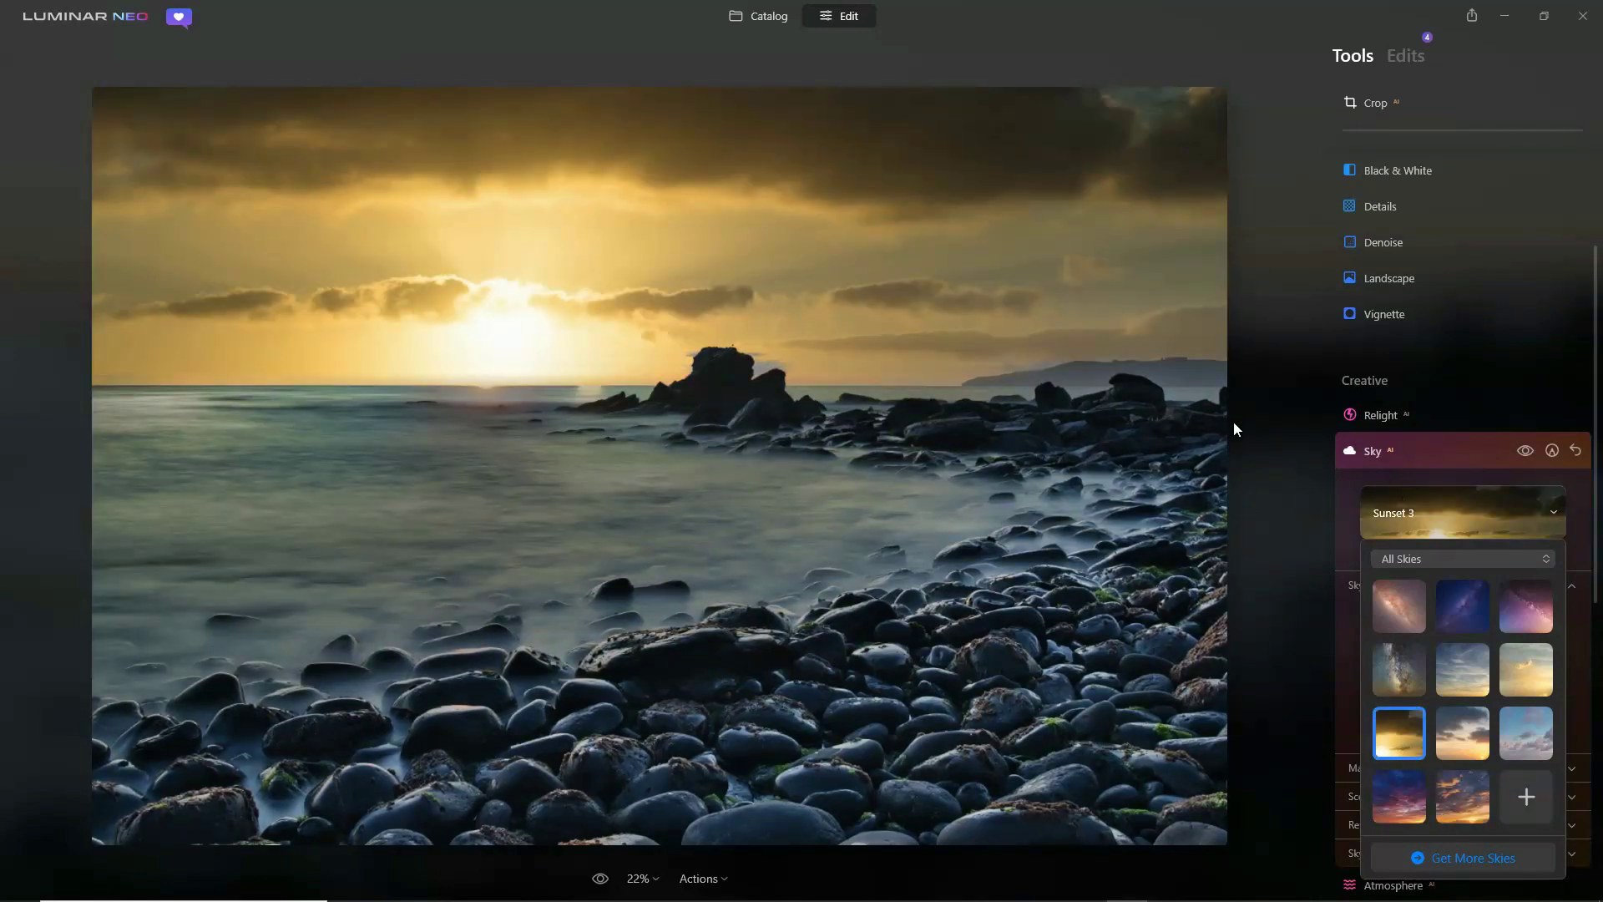
{"action": "left_click", "coordinate": [1294, 573]}
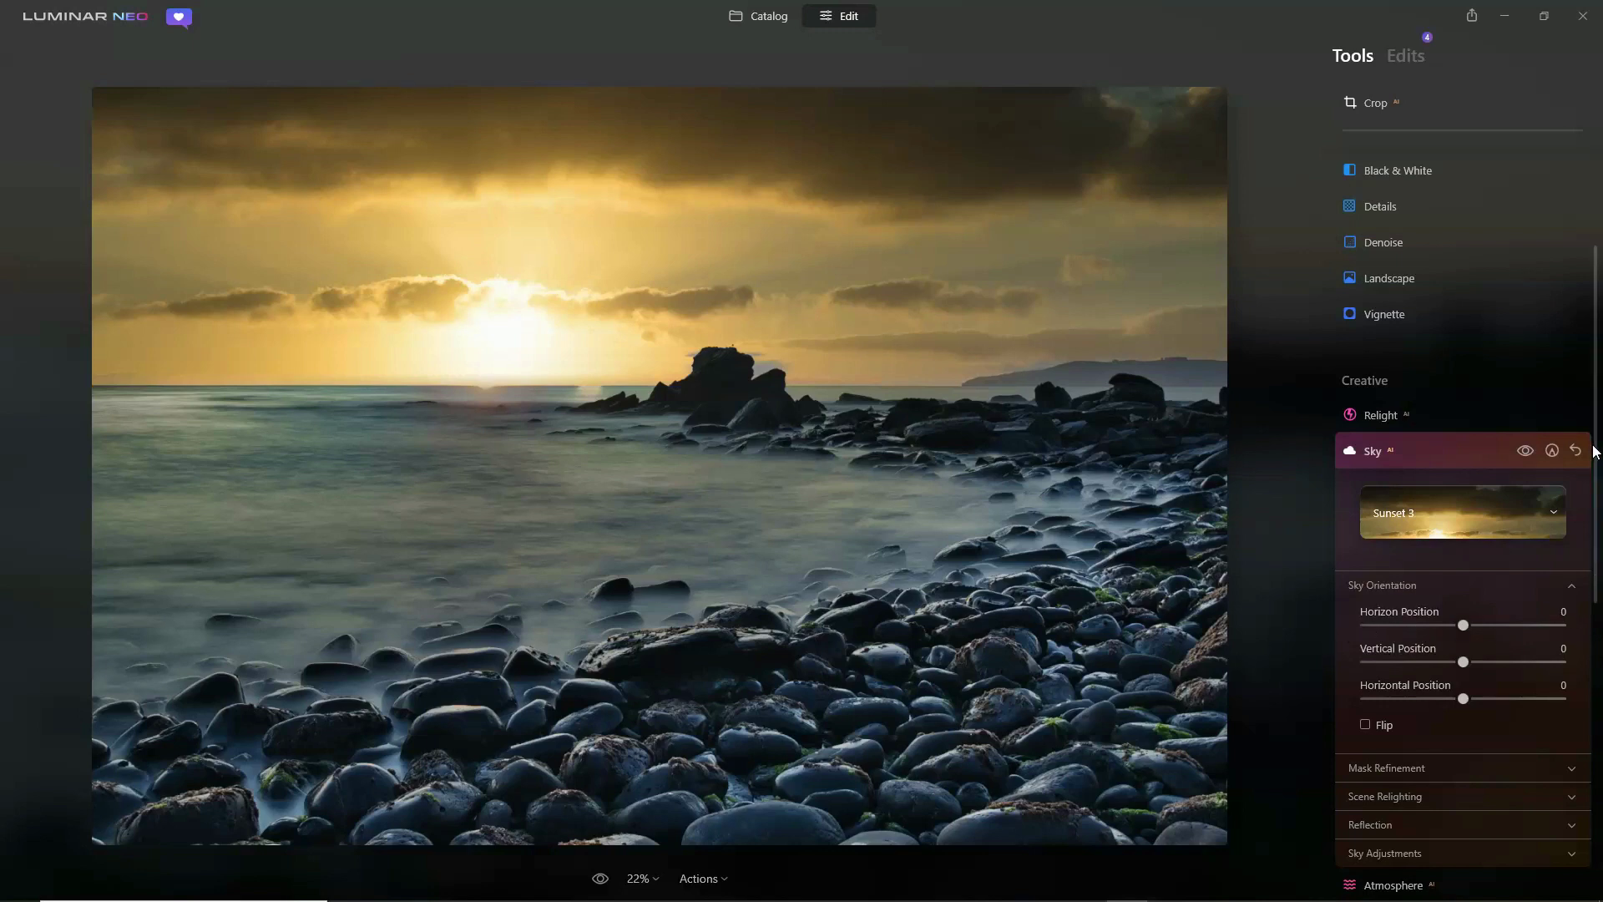
{"action": "left_click_drag", "start_coordinate": [1595, 451], "coordinate": [1588, 608]}
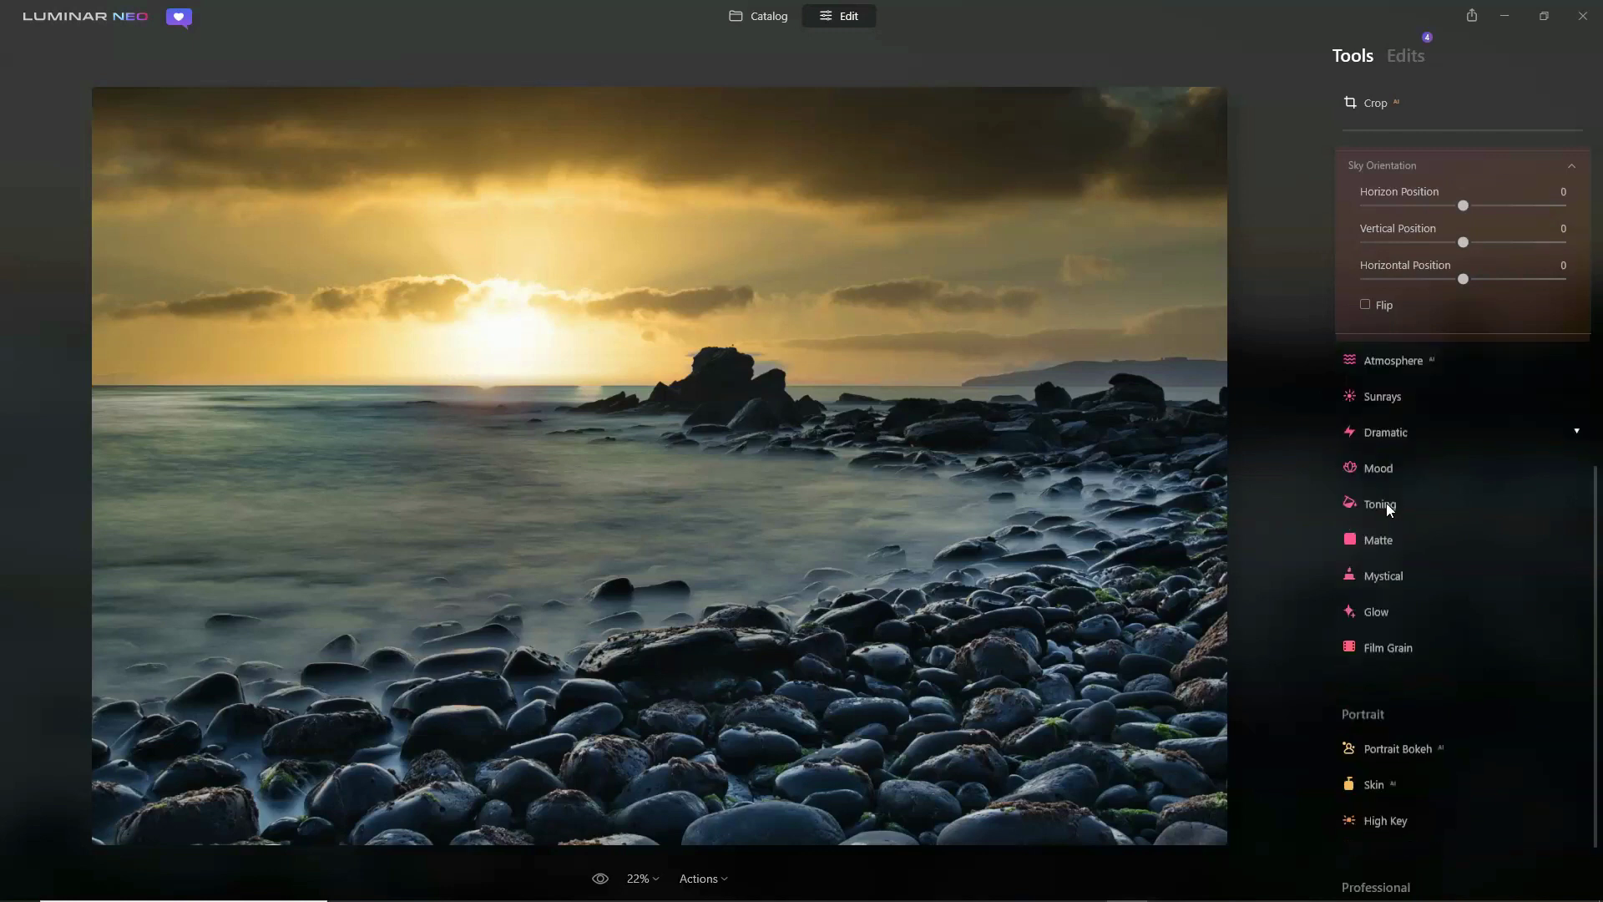
Add Sunrays at Amount 33 with the sun centre placed on the horizon.
{"action": "left_click", "coordinate": [1388, 505]}
{"action": "left_click", "coordinate": [1430, 339]}
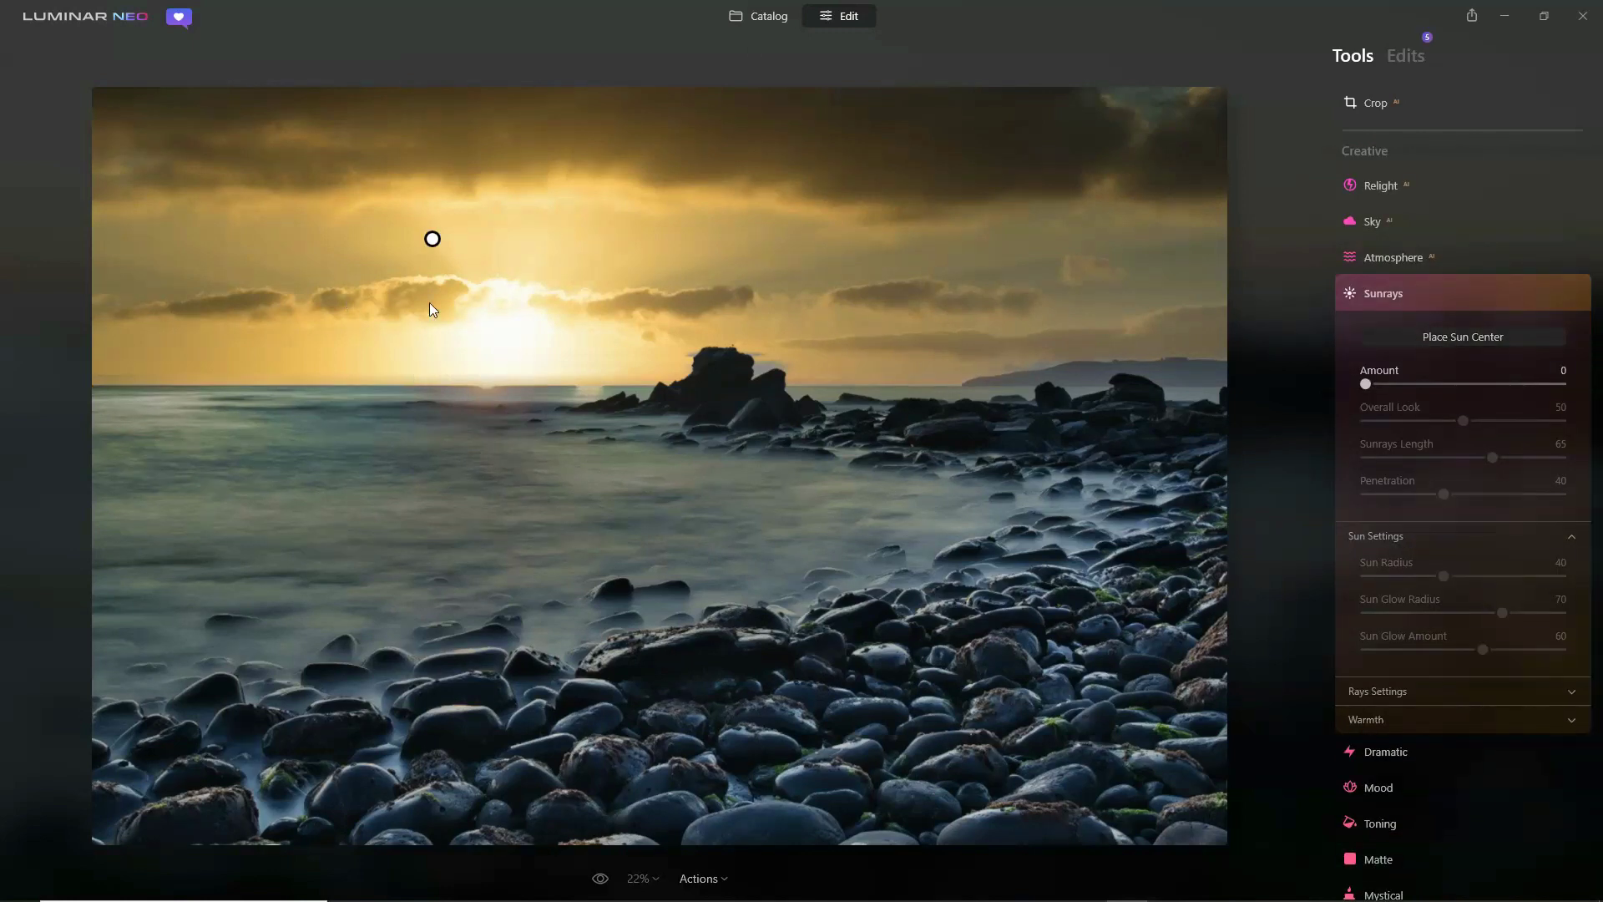
{"action": "left_click_drag", "start_coordinate": [433, 240], "coordinate": [488, 385]}
{"action": "left_click", "coordinate": [1430, 383]}
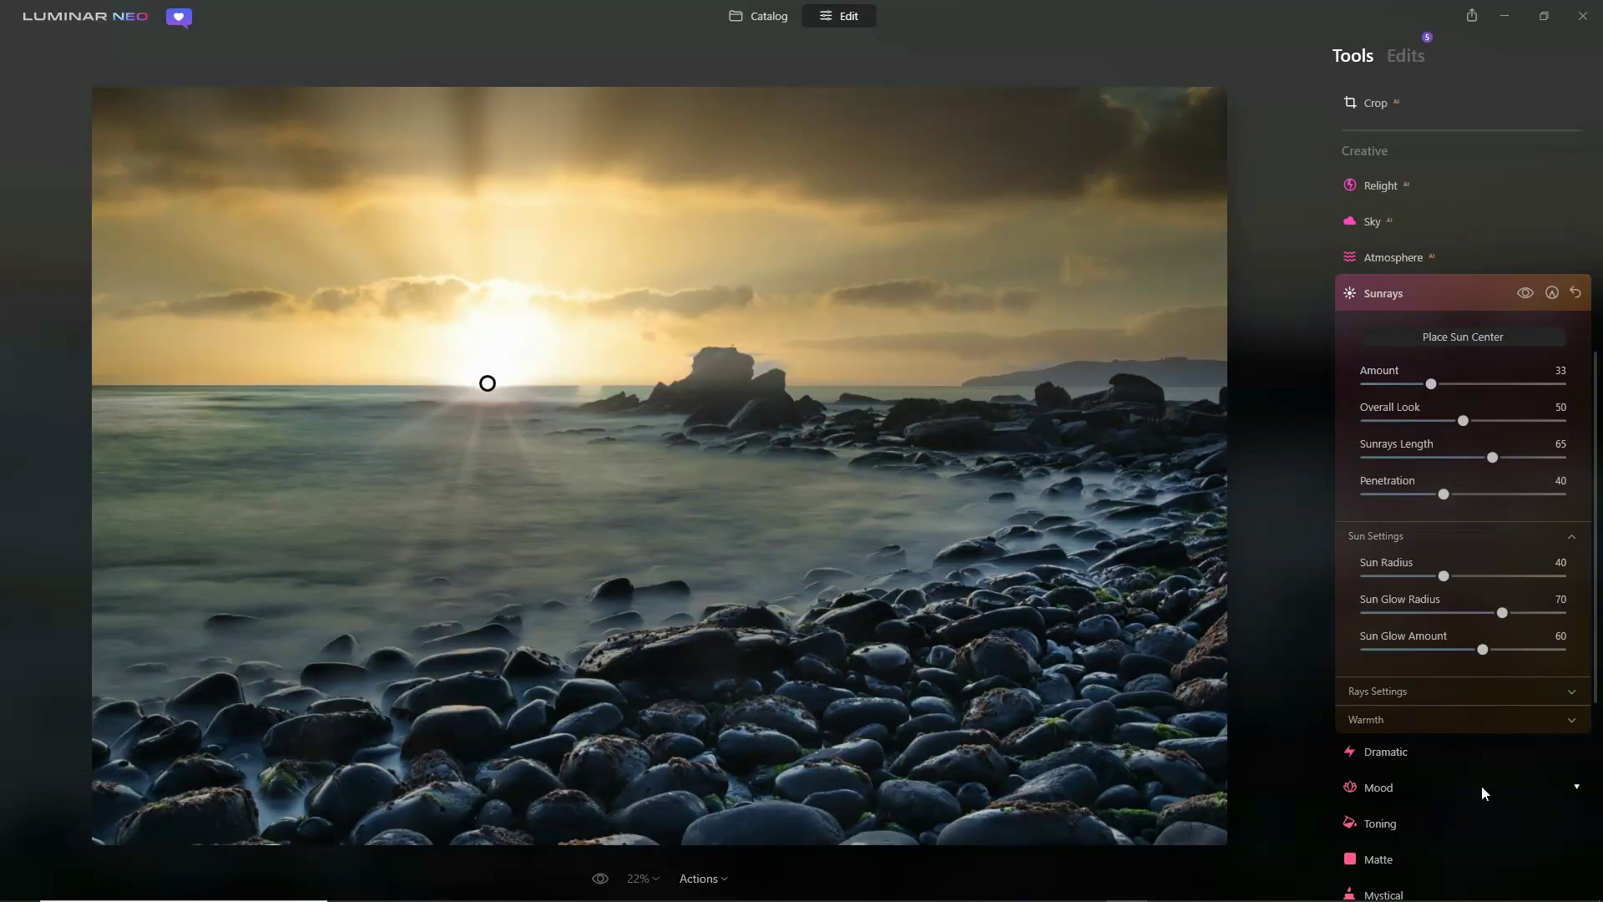
Peek at the Mood settings, then return to the Richards Album catalog.
{"action": "left_click", "coordinate": [1439, 787]}
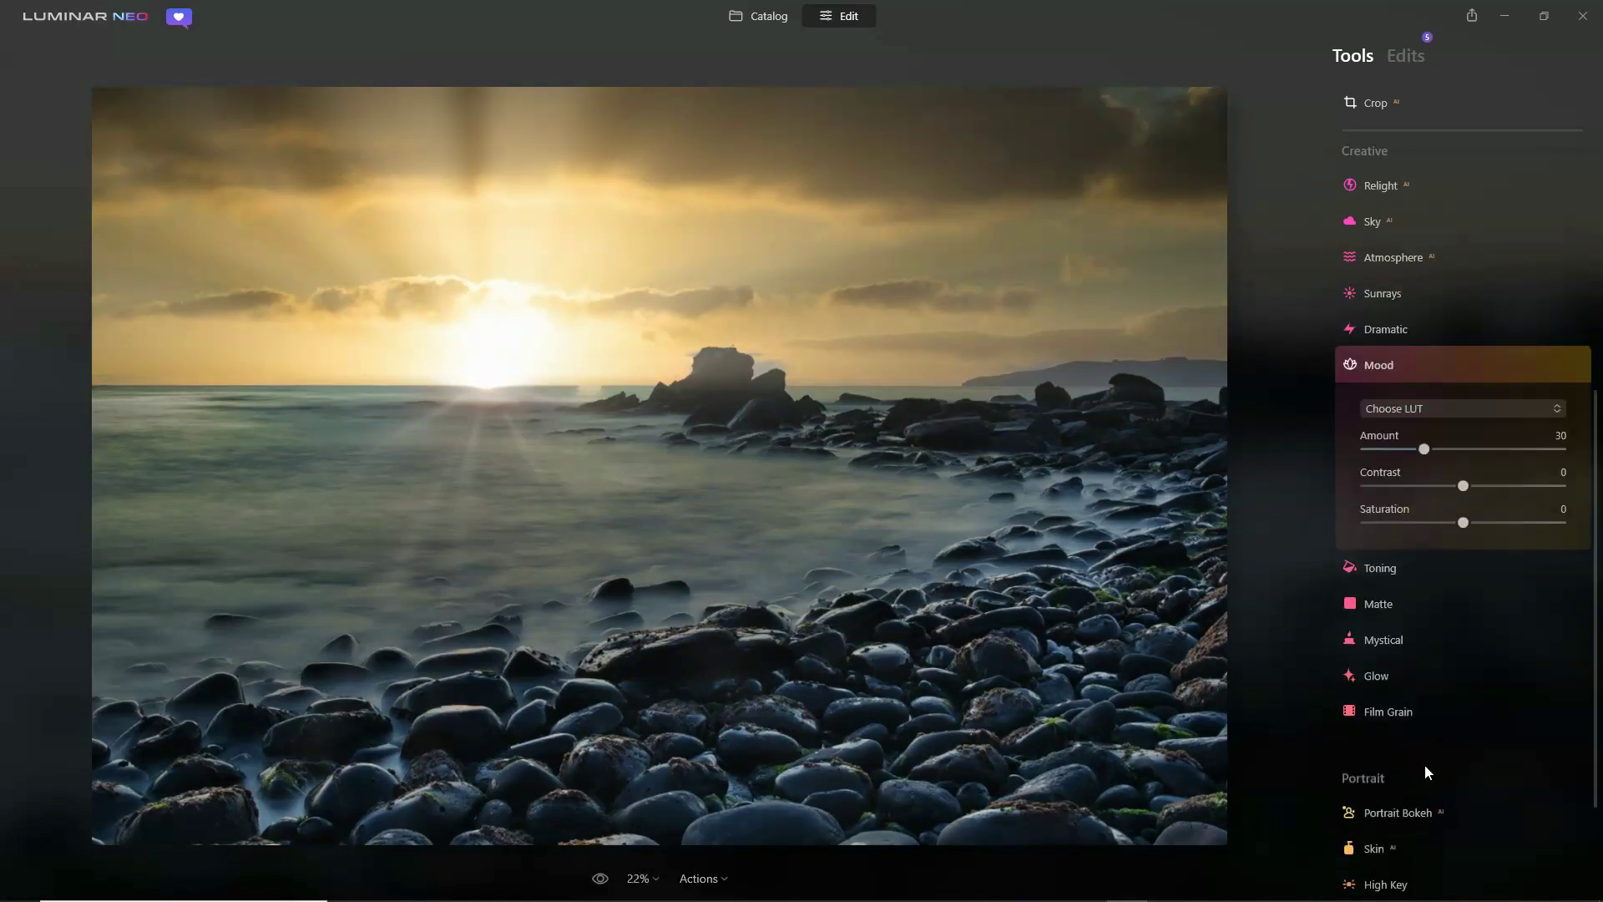
{"action": "left_click", "coordinate": [1402, 329]}
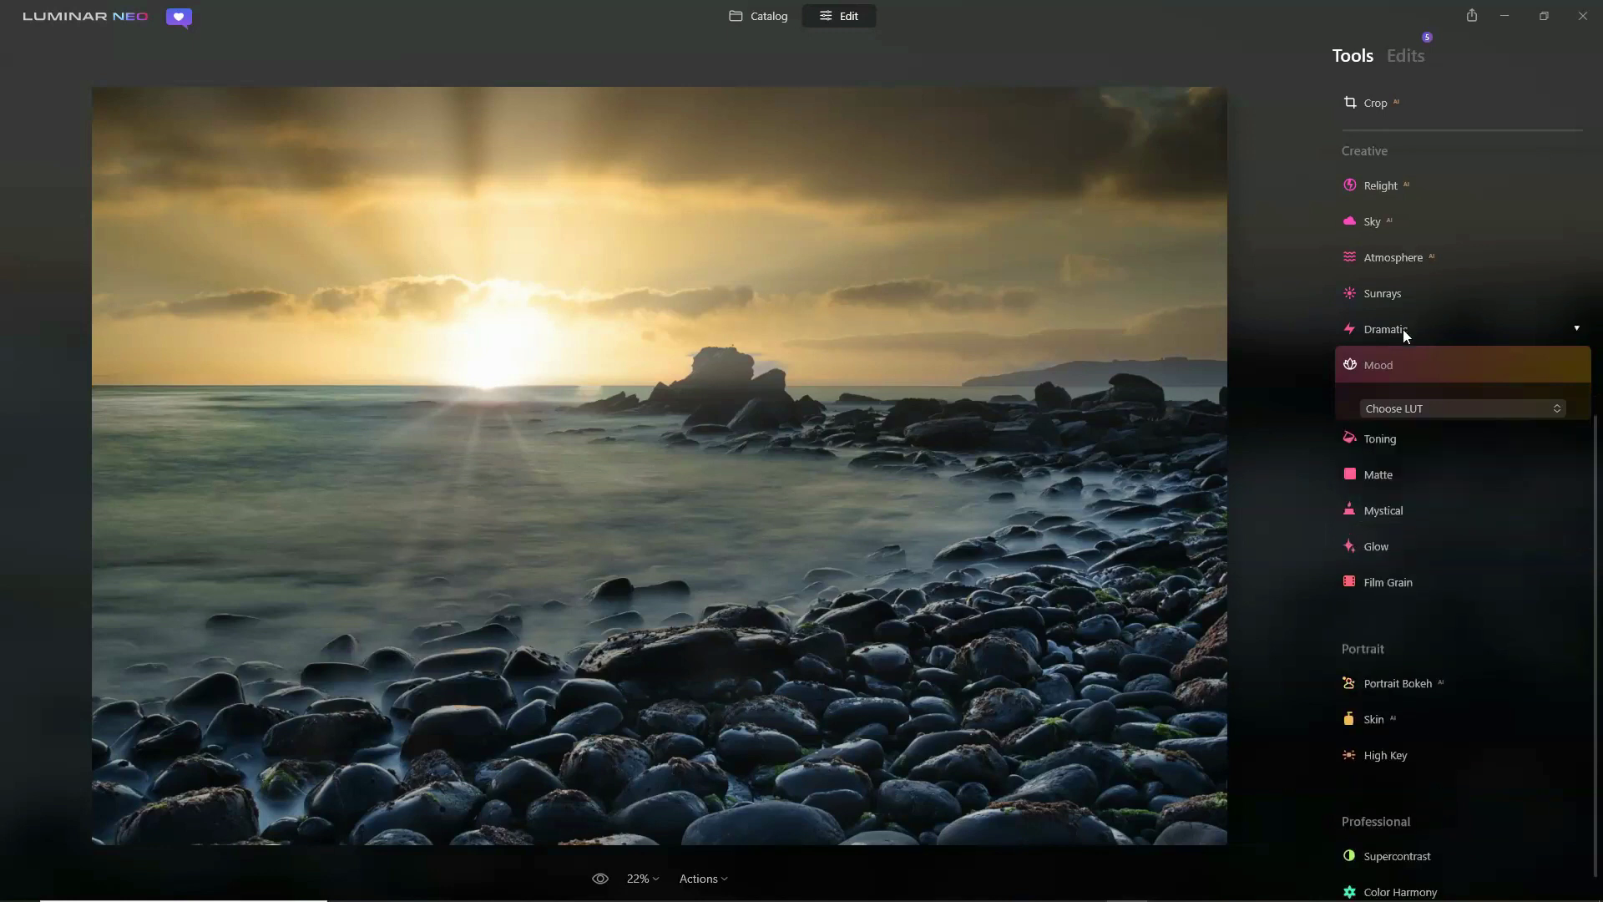
{"action": "left_click", "coordinate": [757, 18]}
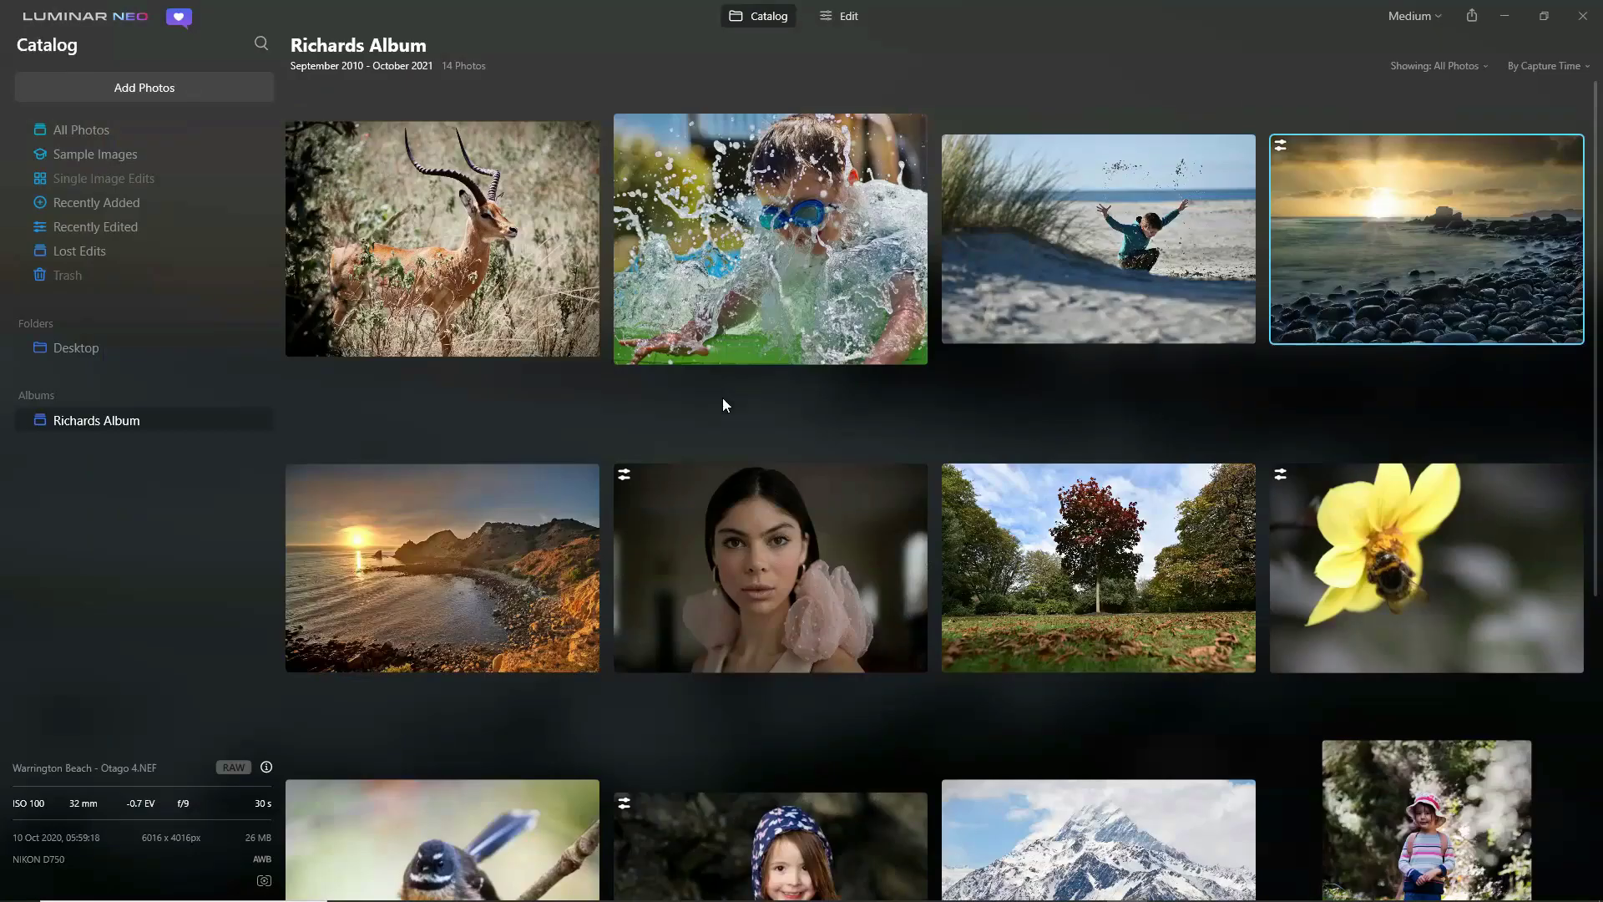
Open selfie IMG_4574.JPG for editing with the Portrait Bokeh settings expanded.
{"action": "scroll", "coordinate": [890, 503], "scroll_direction": "down", "scroll_amount": 5}
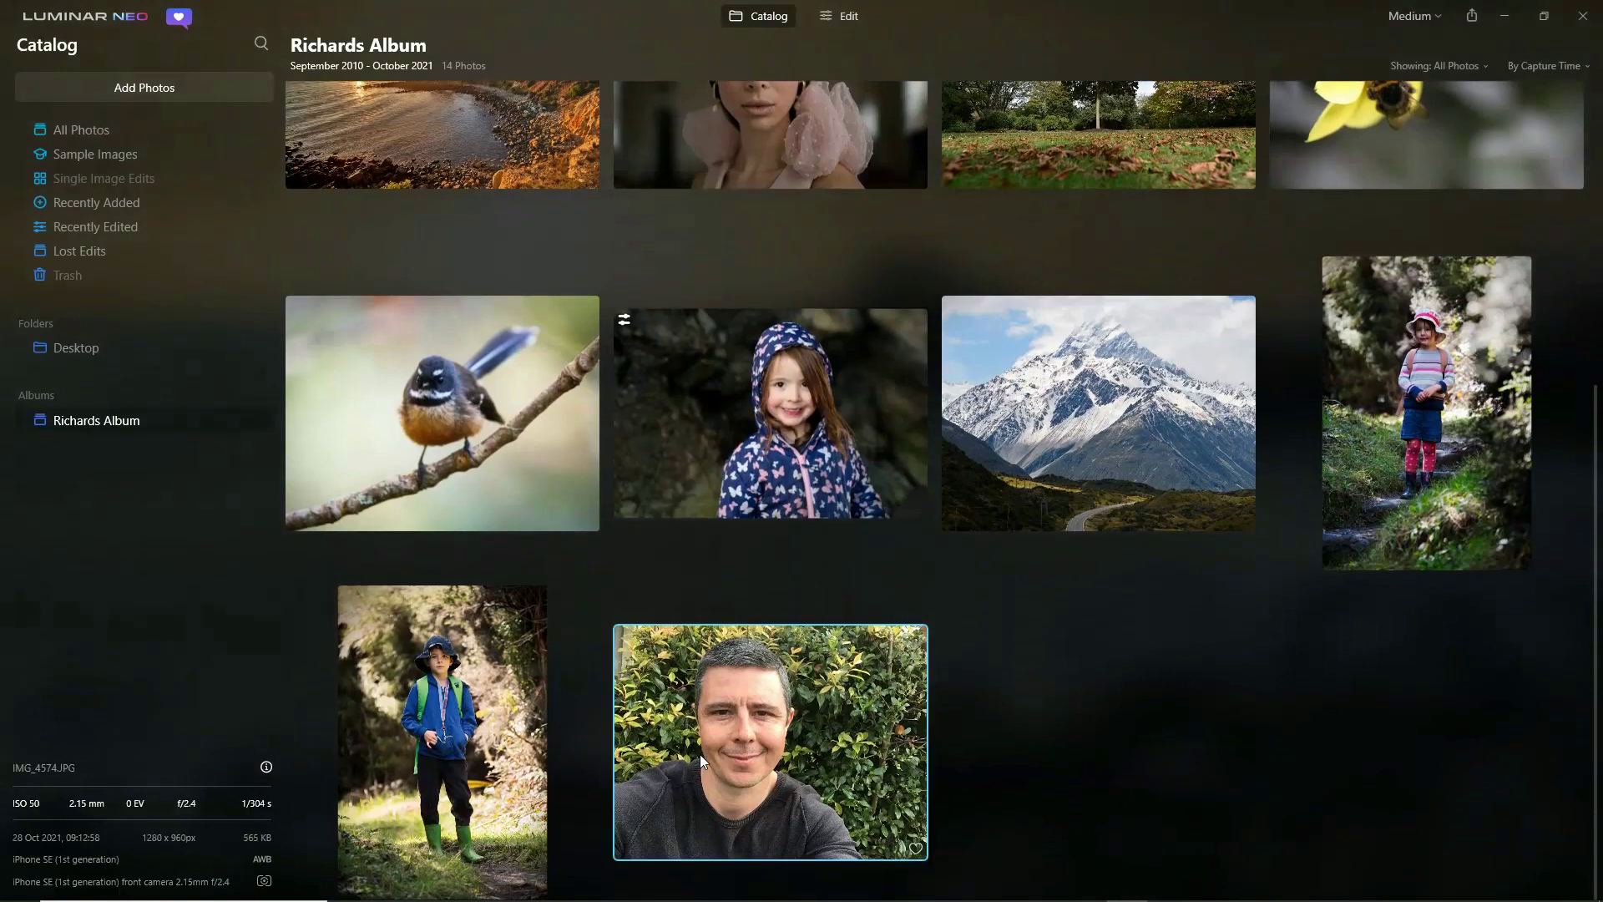
{"action": "double_click", "coordinate": [699, 754]}
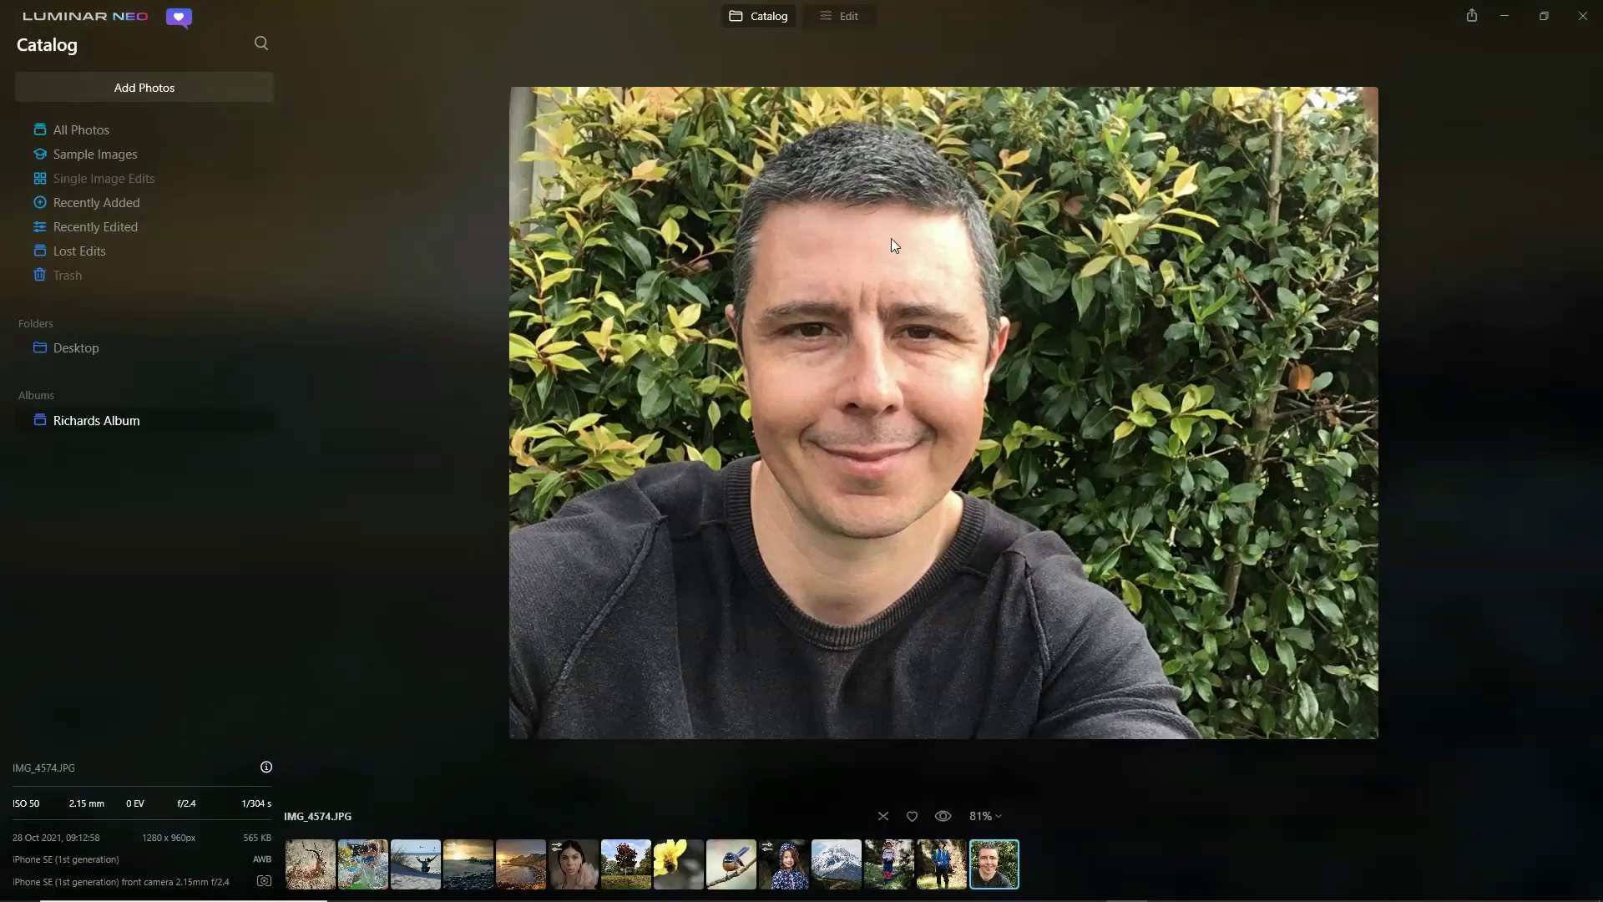
{"action": "left_click", "coordinate": [845, 16]}
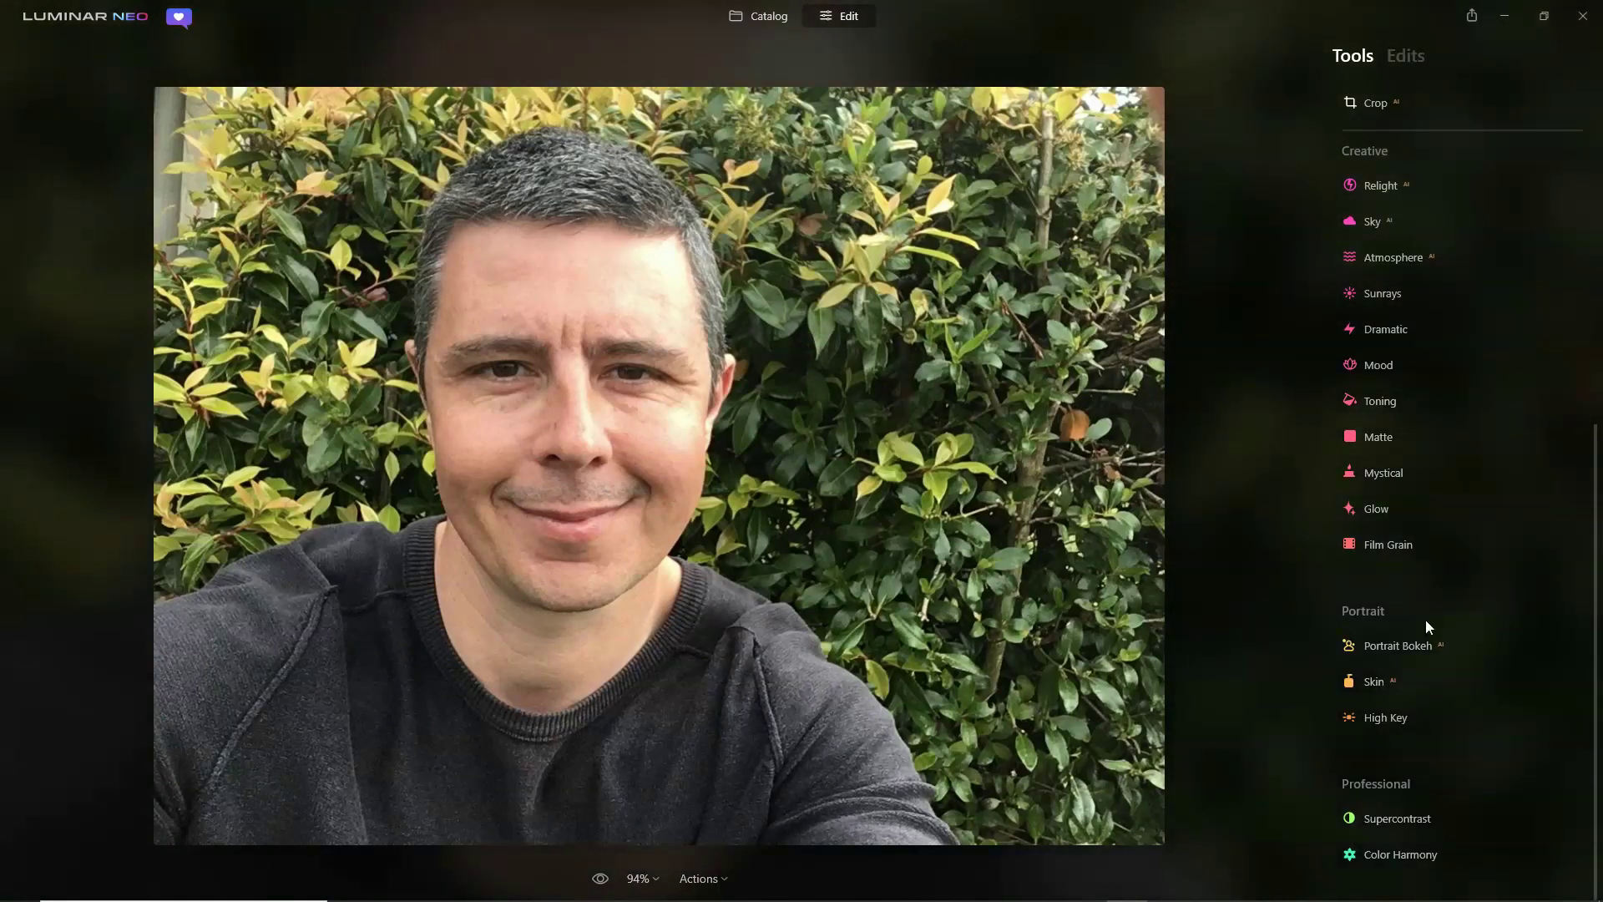
{"action": "left_click", "coordinate": [1415, 644]}
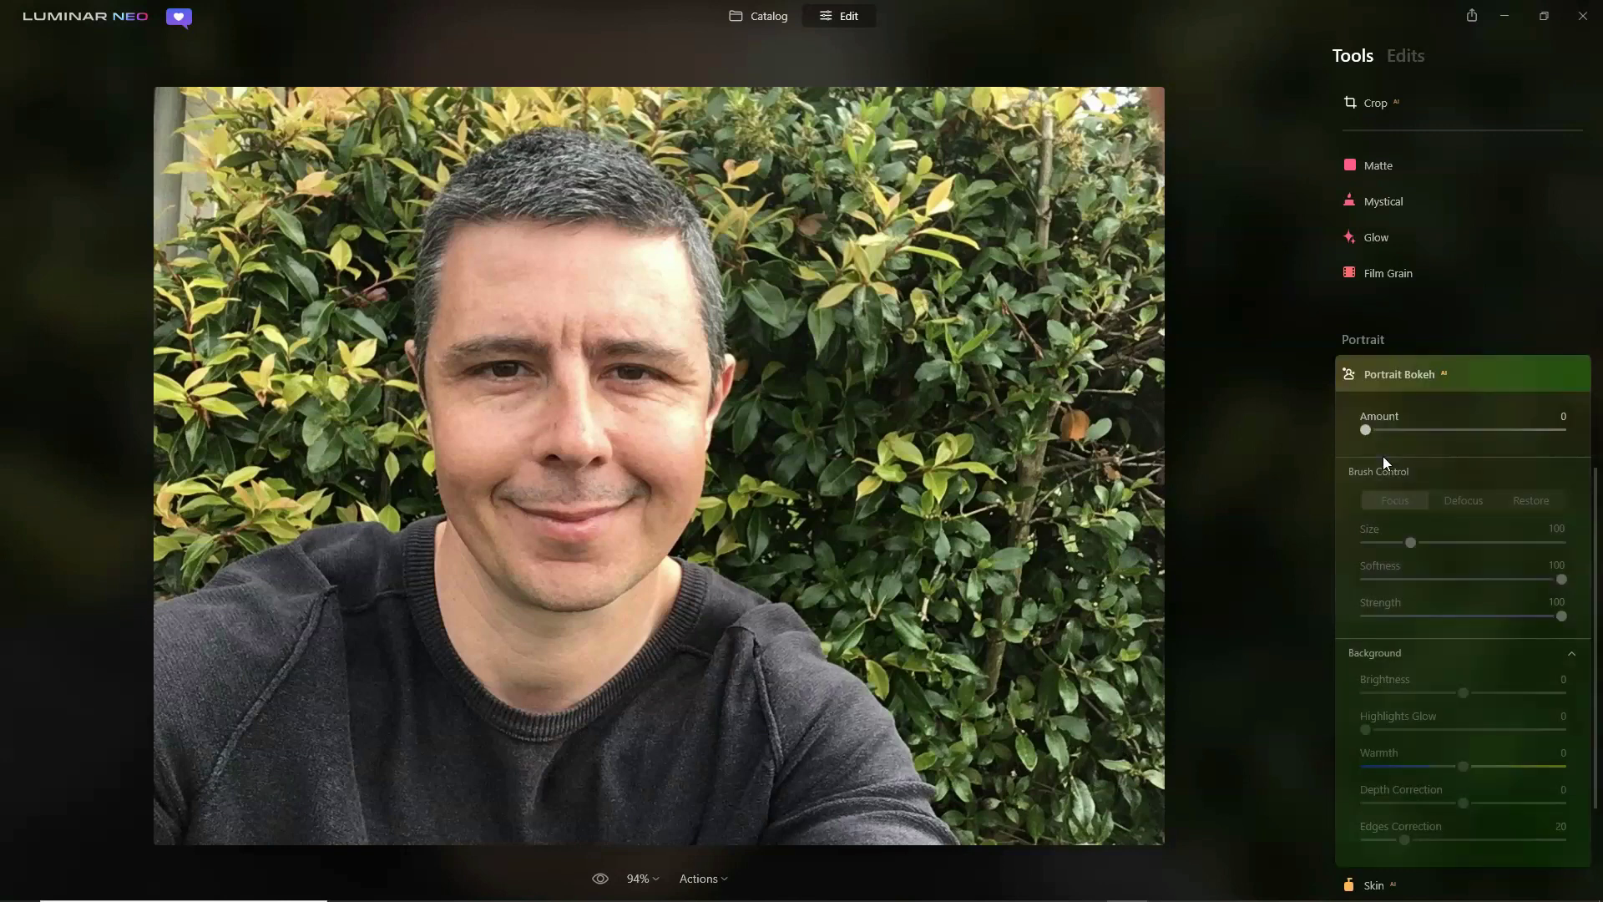
Raise Portrait Bokeh Amount to 89 to blur the hedge background.
{"action": "left_click", "coordinate": [1425, 430]}
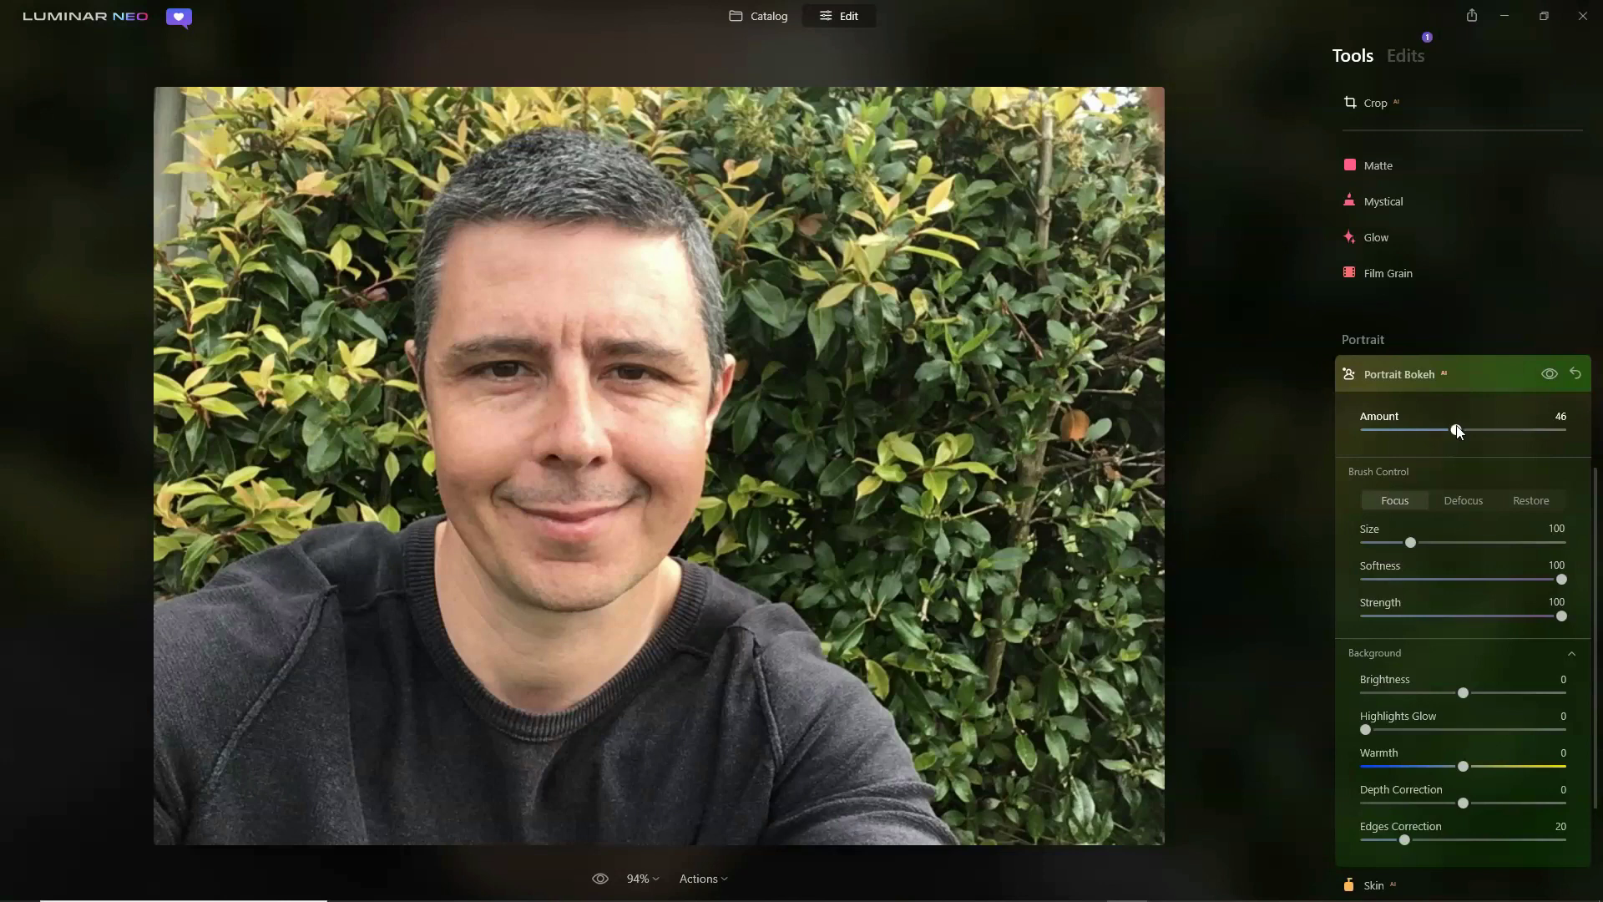
{"action": "left_click_drag", "start_coordinate": [1461, 428], "coordinate": [1496, 432]}
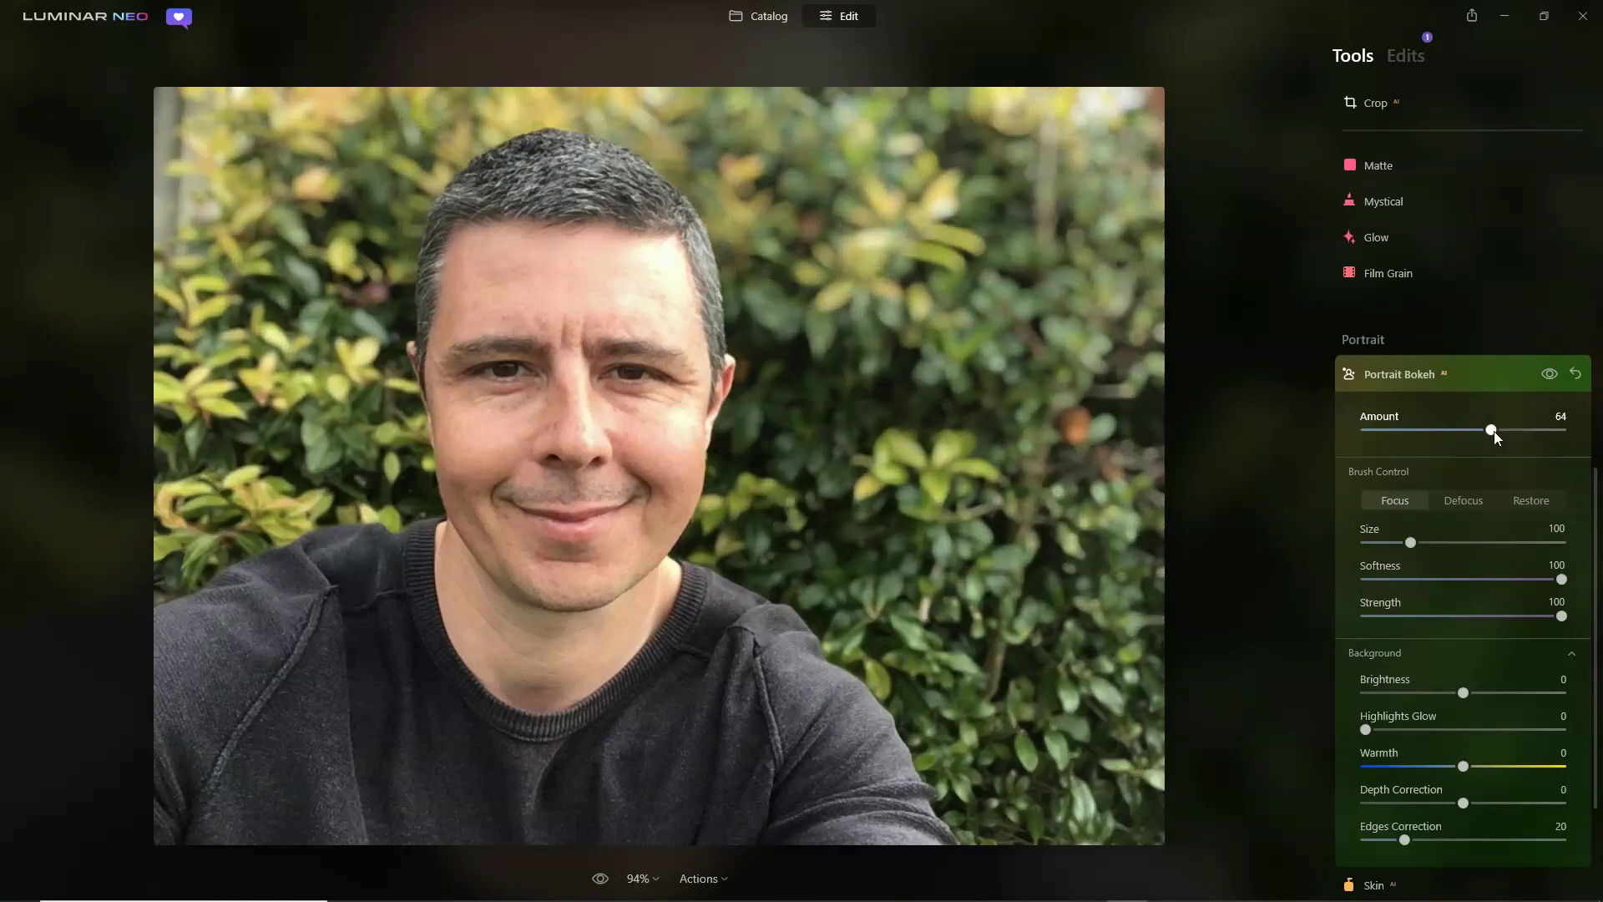
{"action": "left_click_drag", "start_coordinate": [1491, 430], "coordinate": [1515, 430]}
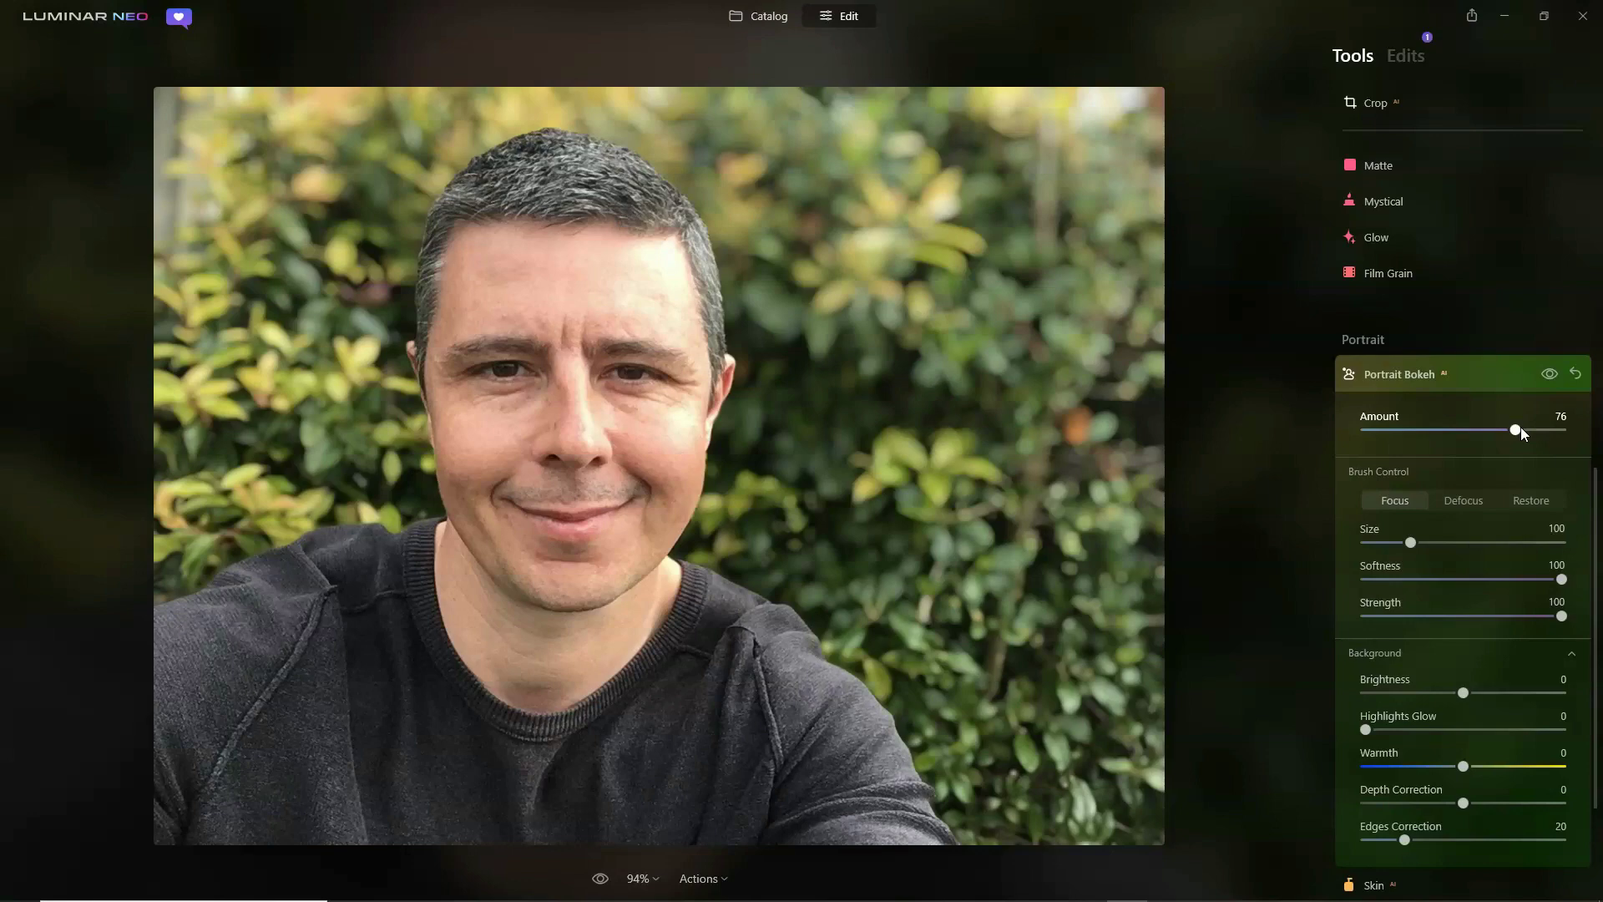
{"action": "left_click_drag", "start_coordinate": [1515, 430], "coordinate": [1541, 430]}
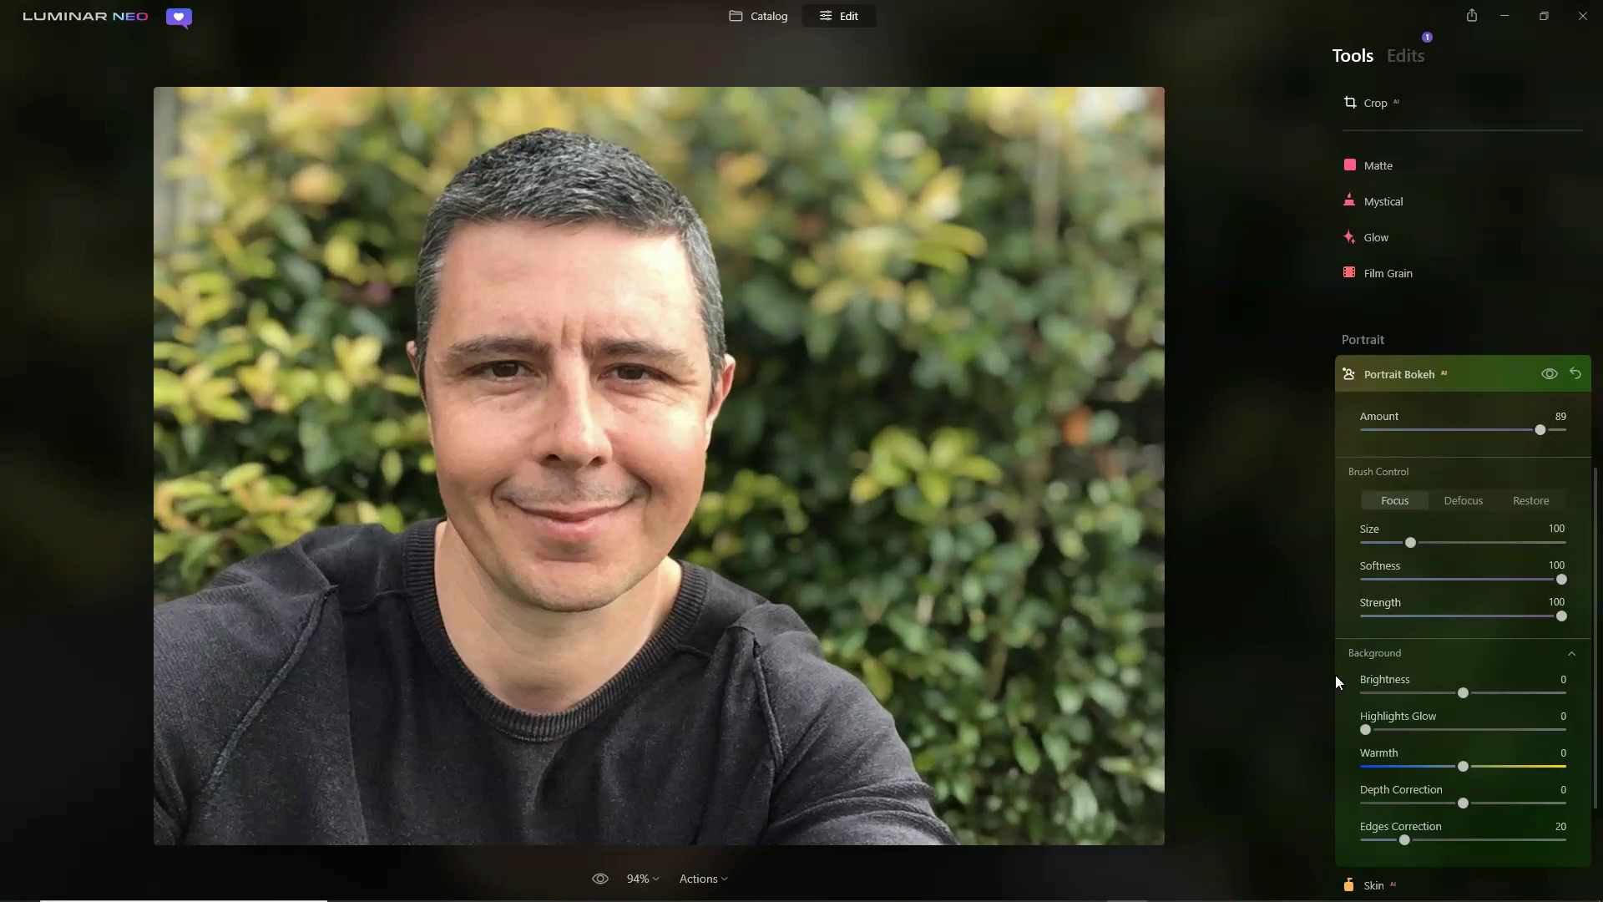
Set bokeh Brightness -75, Highlights Glow 100, Warmth -35, Depth Correction -100; zoom to 80%.
{"action": "left_click_drag", "start_coordinate": [1463, 693], "coordinate": [1389, 694]}
{"action": "left_click", "coordinate": [1550, 730]}
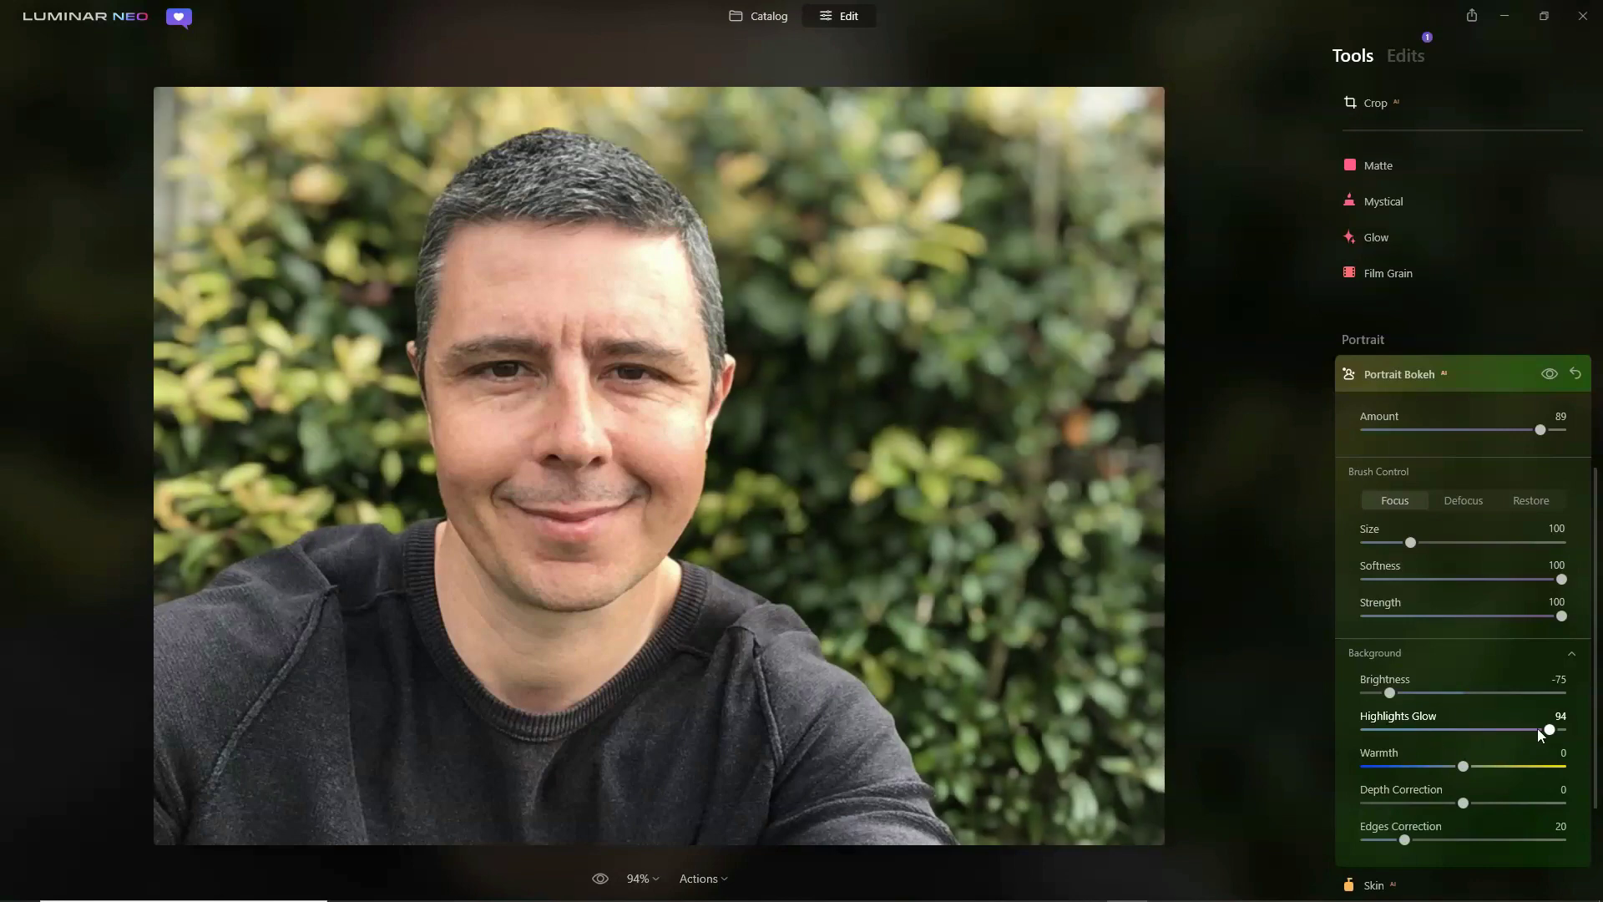
{"action": "left_click", "coordinate": [1562, 731]}
{"action": "left_click_drag", "start_coordinate": [1462, 766], "coordinate": [1429, 768]}
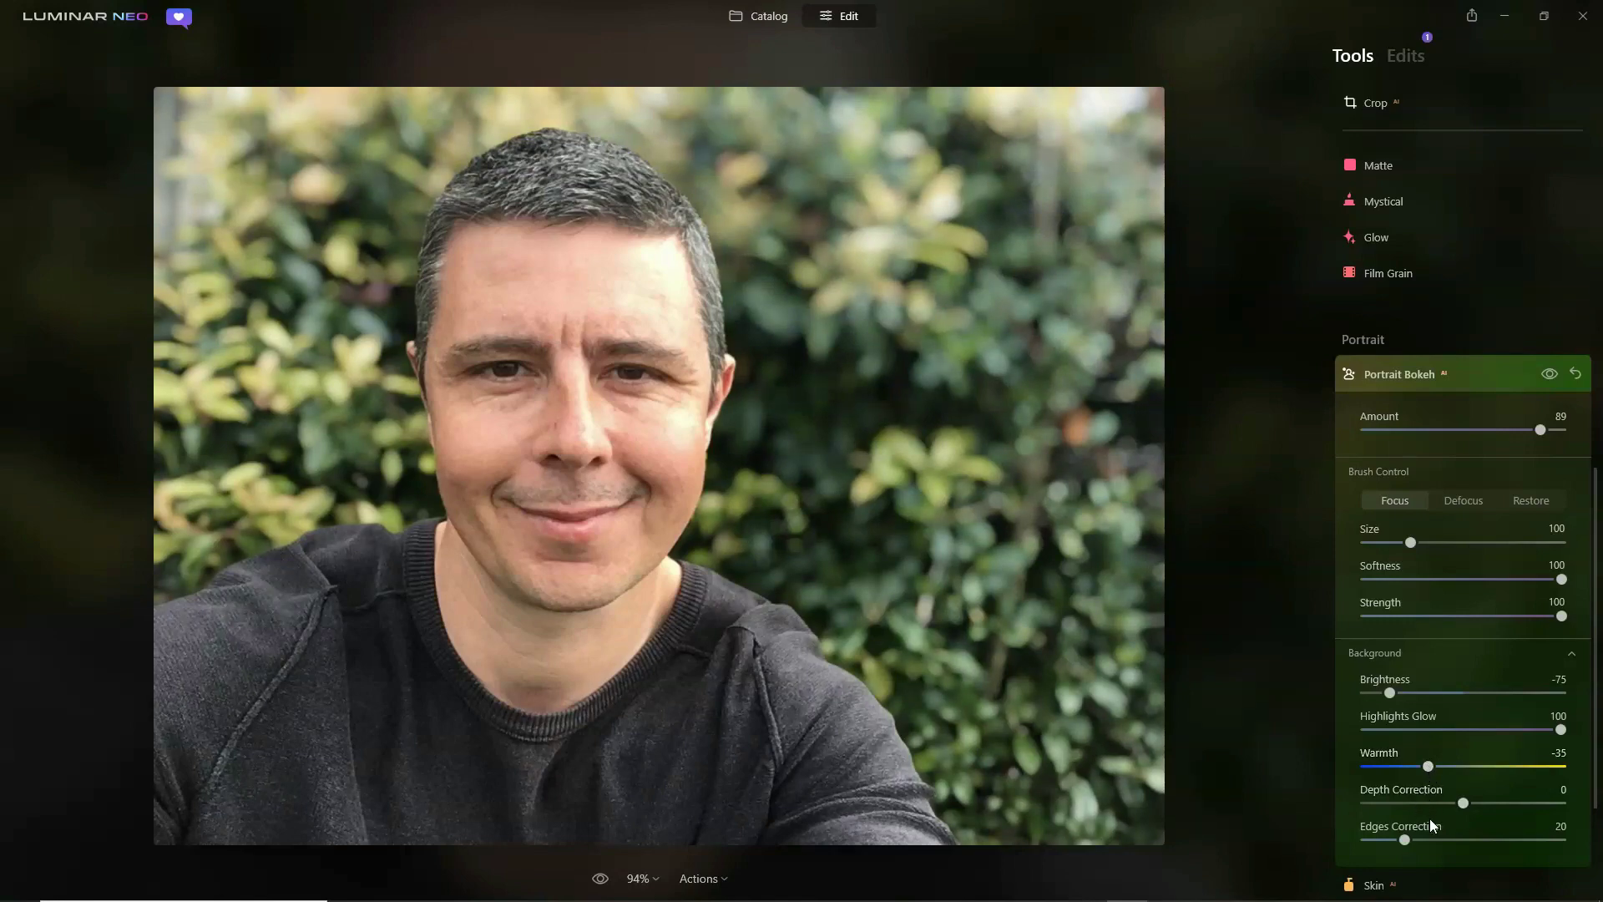
{"action": "left_click_drag", "start_coordinate": [1464, 804], "coordinate": [1390, 804]}
{"action": "left_click_drag", "start_coordinate": [1390, 804], "coordinate": [1346, 804]}
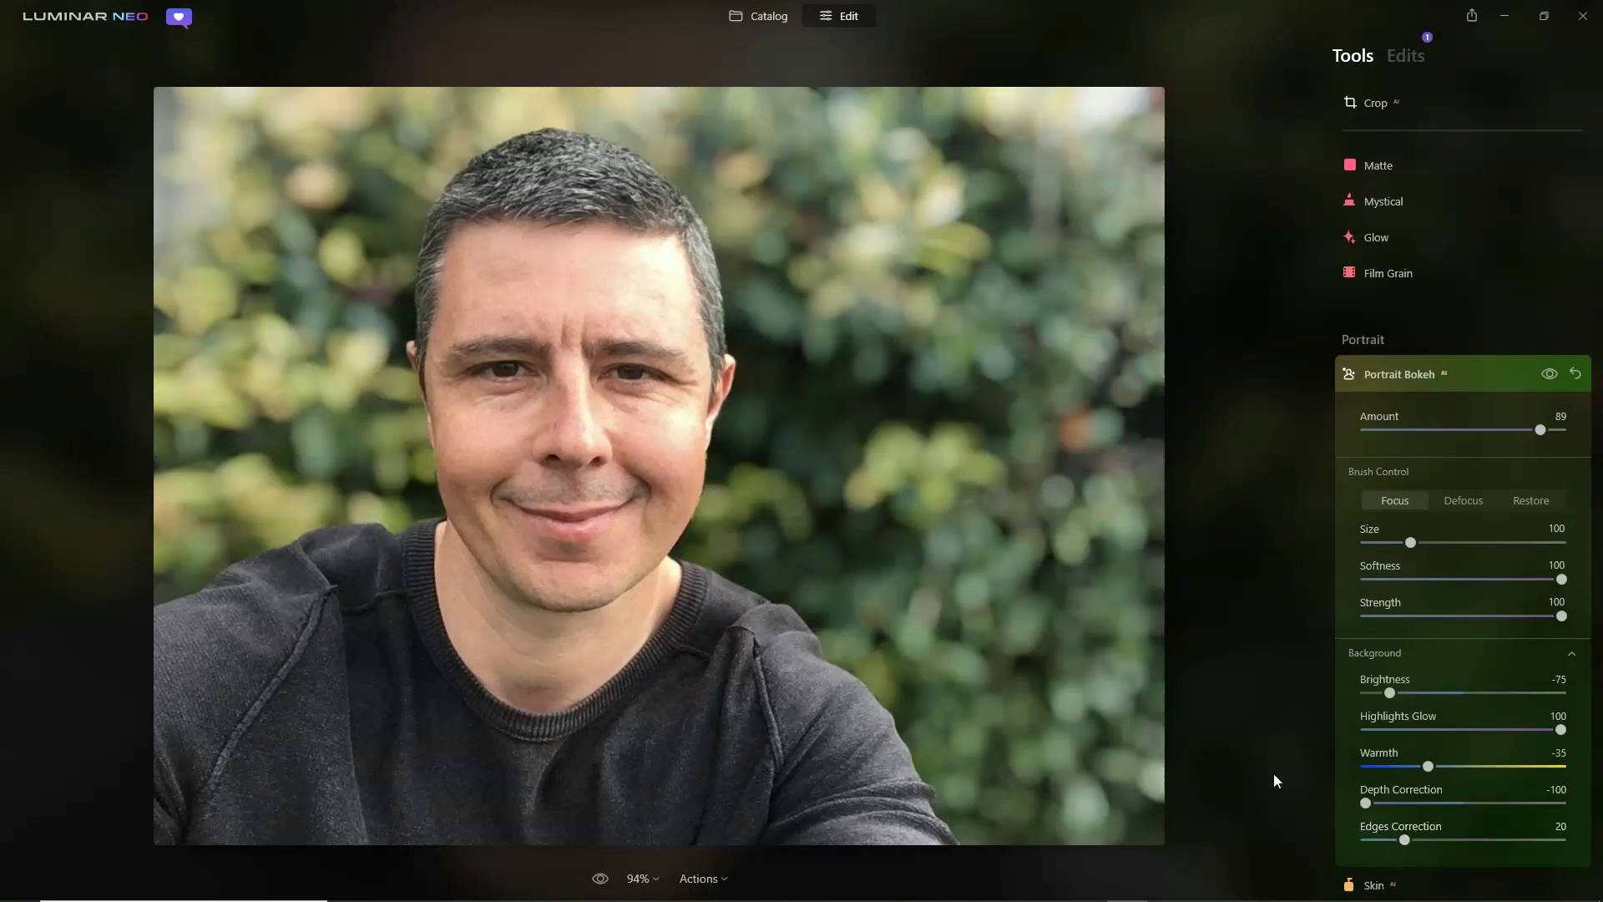
{"action": "key", "text": "ctrl+minus"}
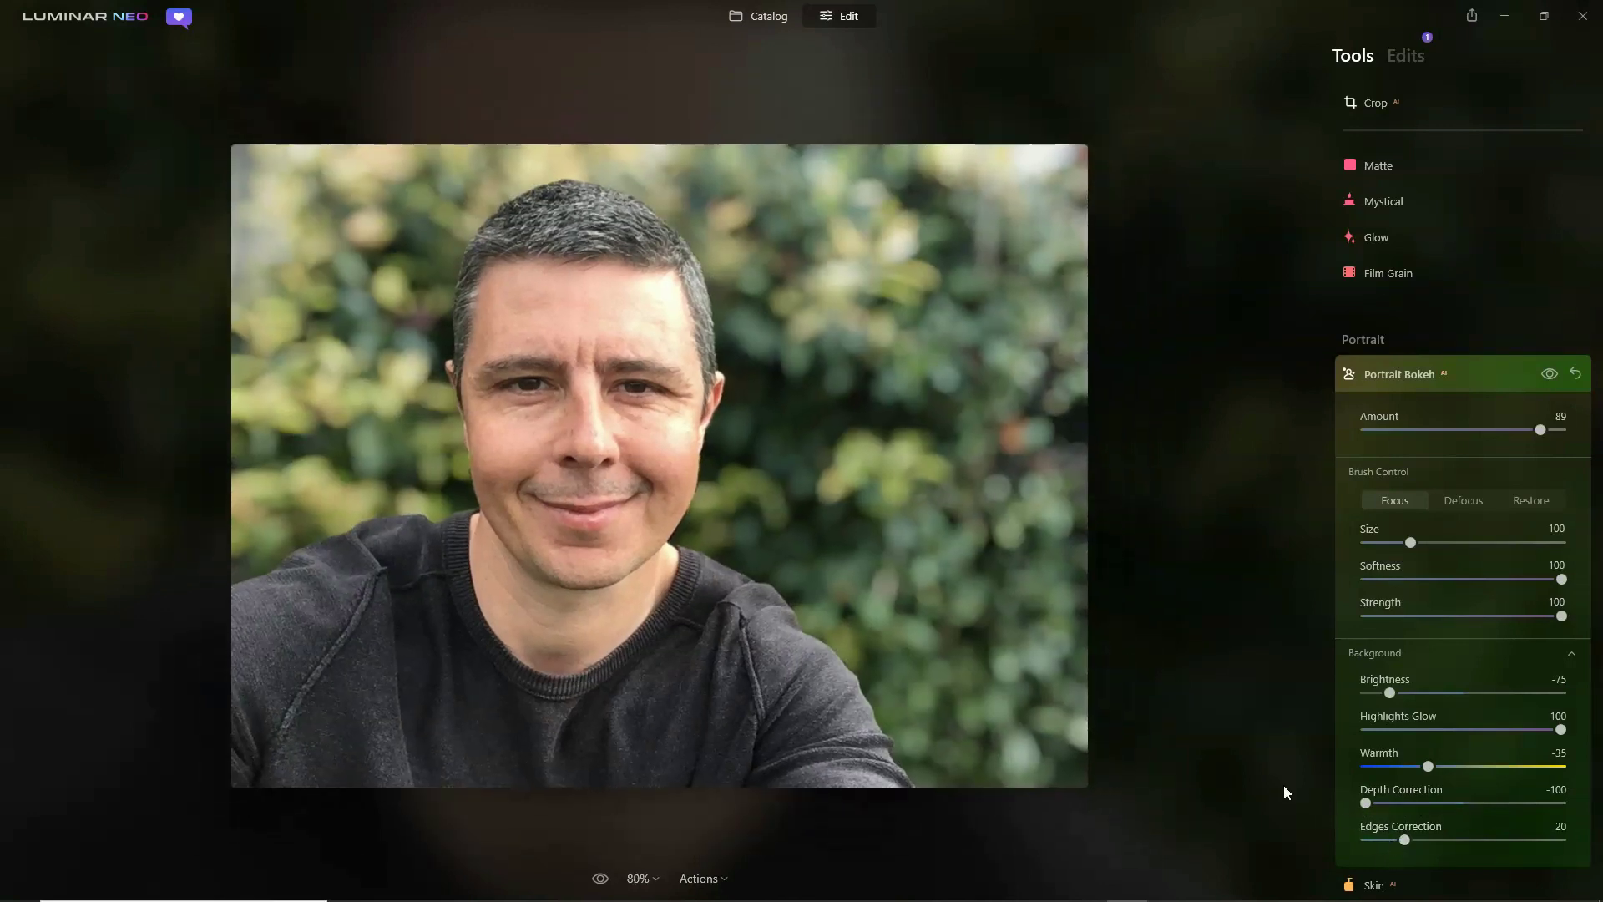
In the Skin tool, set Amount to 40, Shine Removal to 13, and enable Skin Defects Removal.
{"action": "left_click", "coordinate": [1383, 891]}
{"action": "left_click_drag", "start_coordinate": [1597, 490], "coordinate": [1596, 562]}
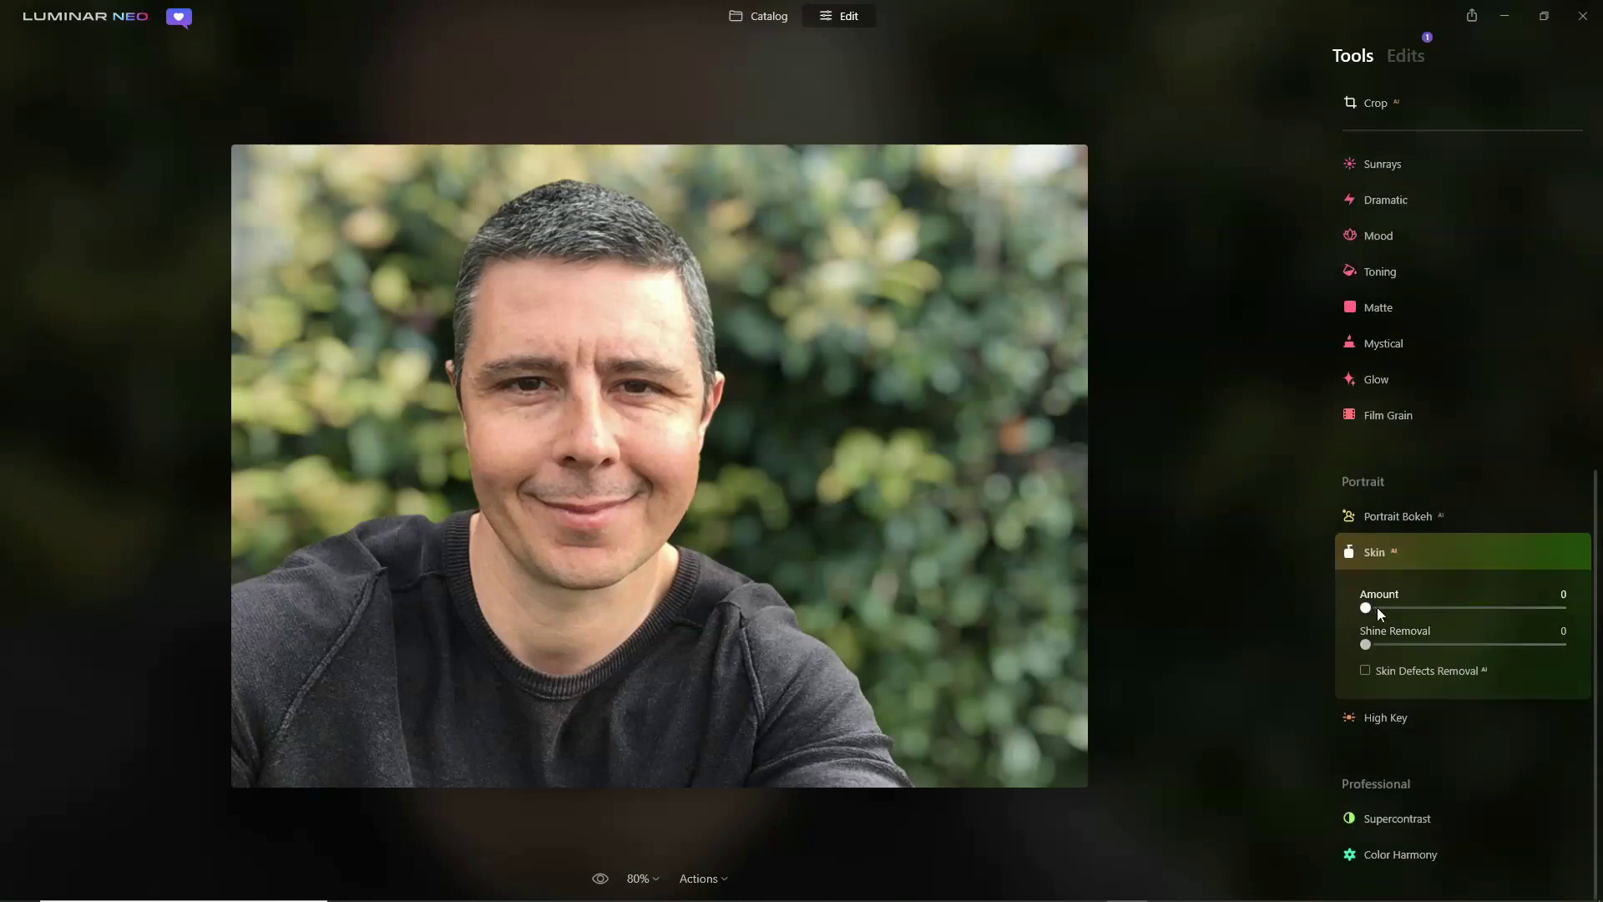
{"action": "left_click", "coordinate": [1408, 608]}
{"action": "left_click_drag", "start_coordinate": [1408, 608], "coordinate": [1444, 608]}
{"action": "left_click", "coordinate": [1392, 644]}
{"action": "left_click", "coordinate": [1365, 671]}
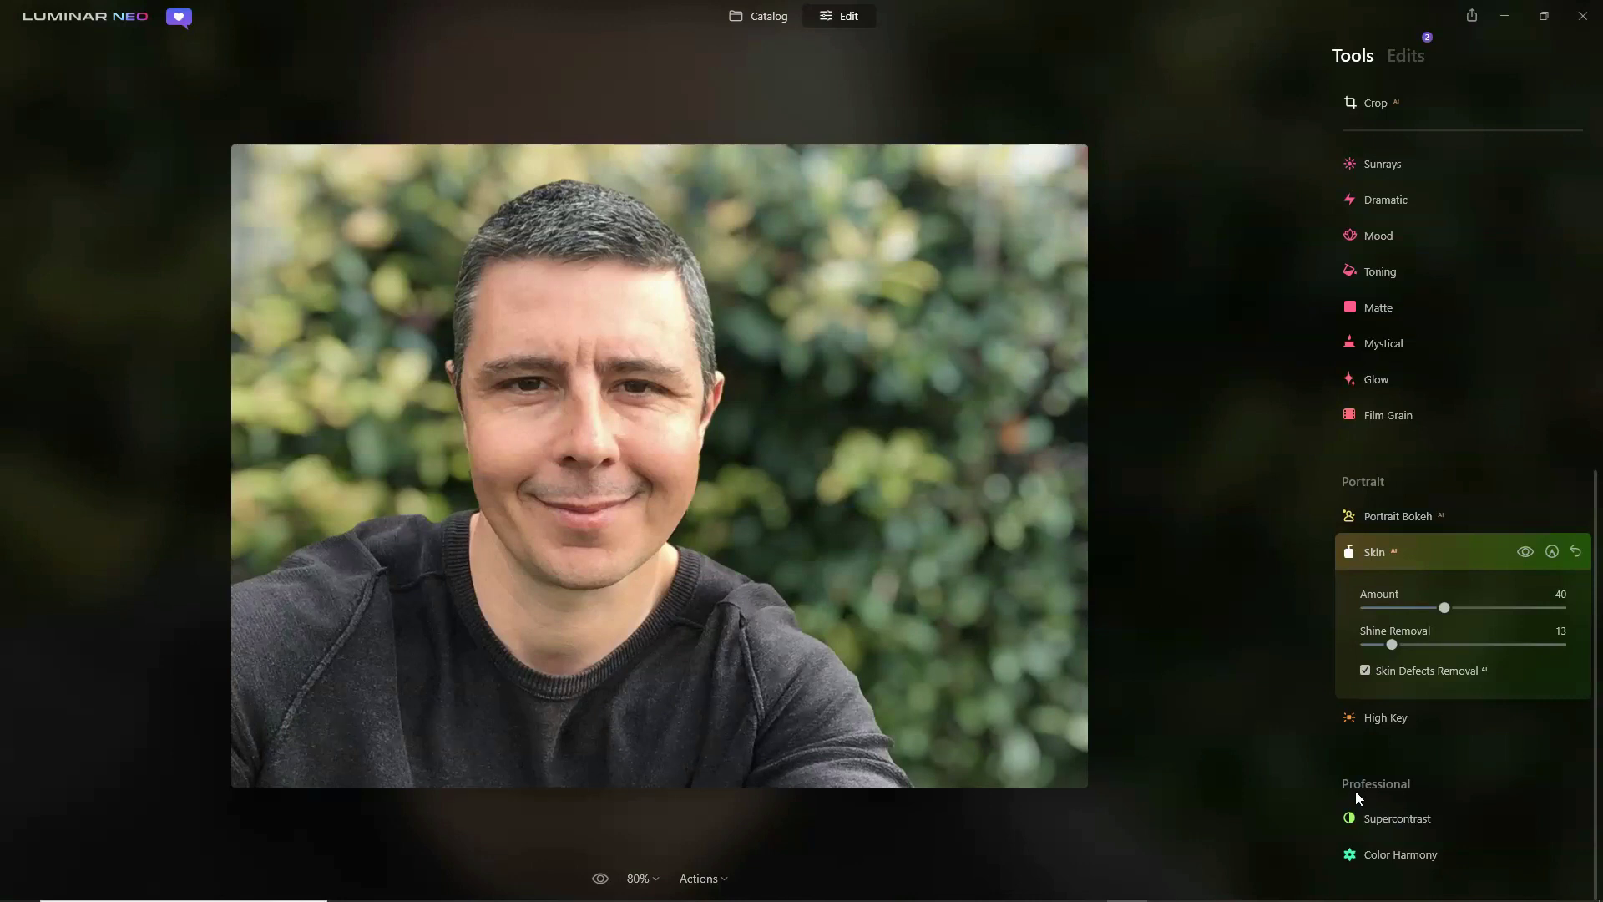